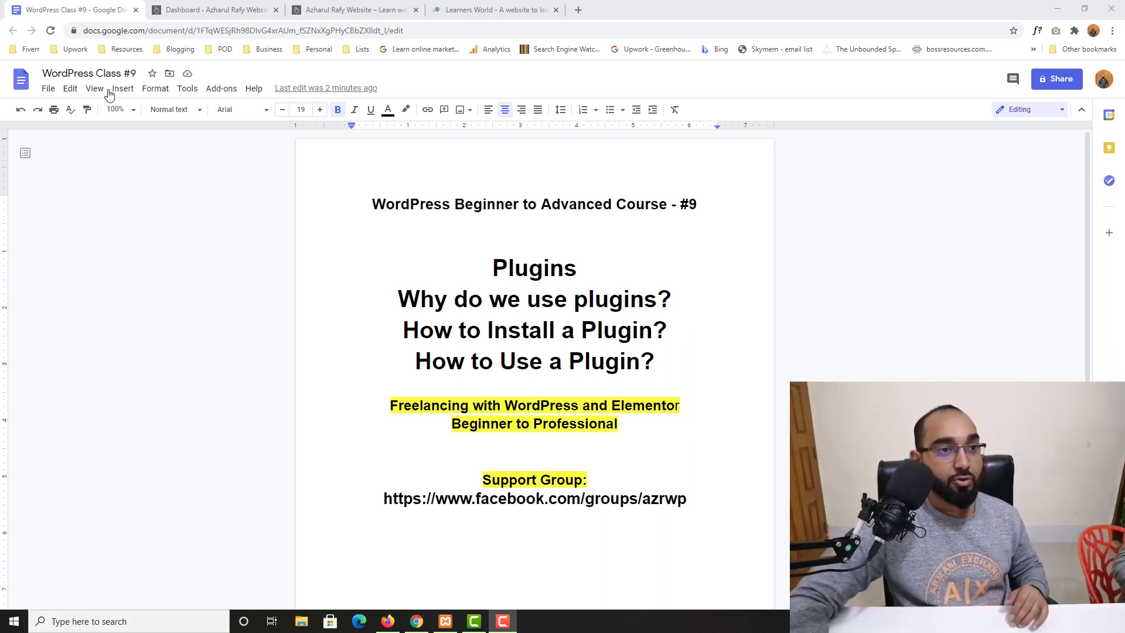
# - Switch to the WordPress dashboard, open the installed plugins and delete the Hello Dolly plugin
pyautogui.click(185, 6)
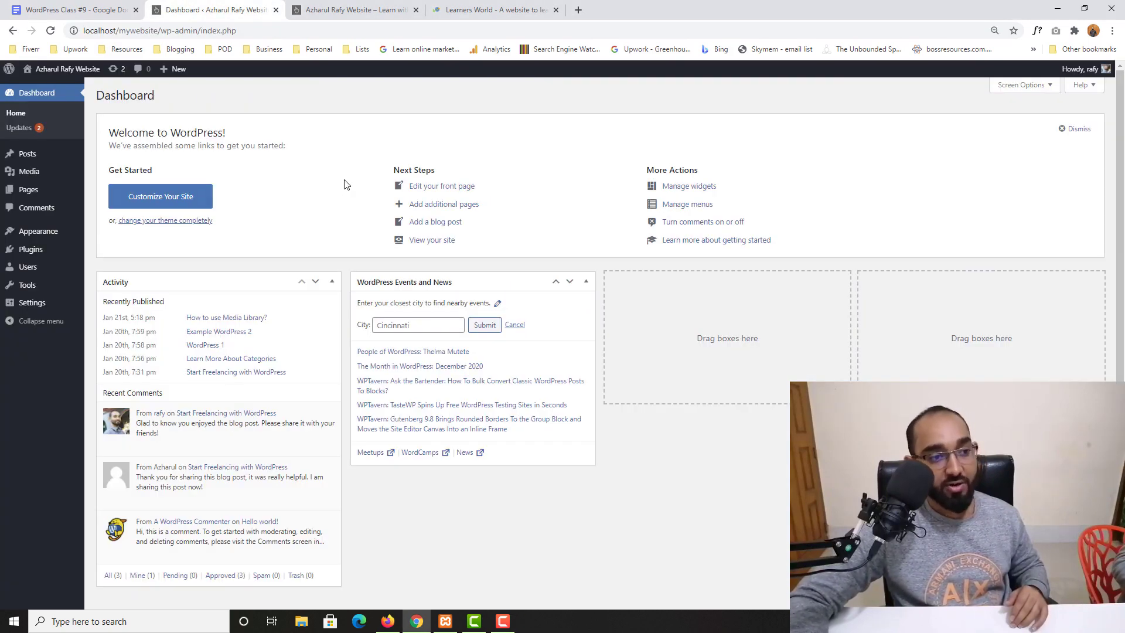
pyautogui.moveTo(34, 251)
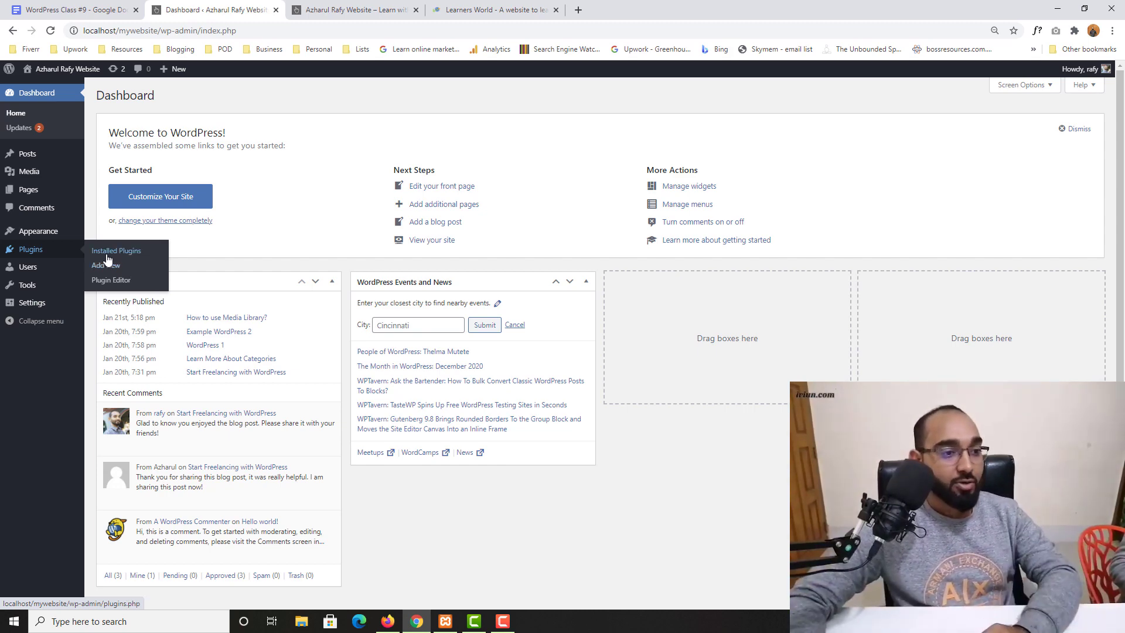
pyautogui.click(135, 252)
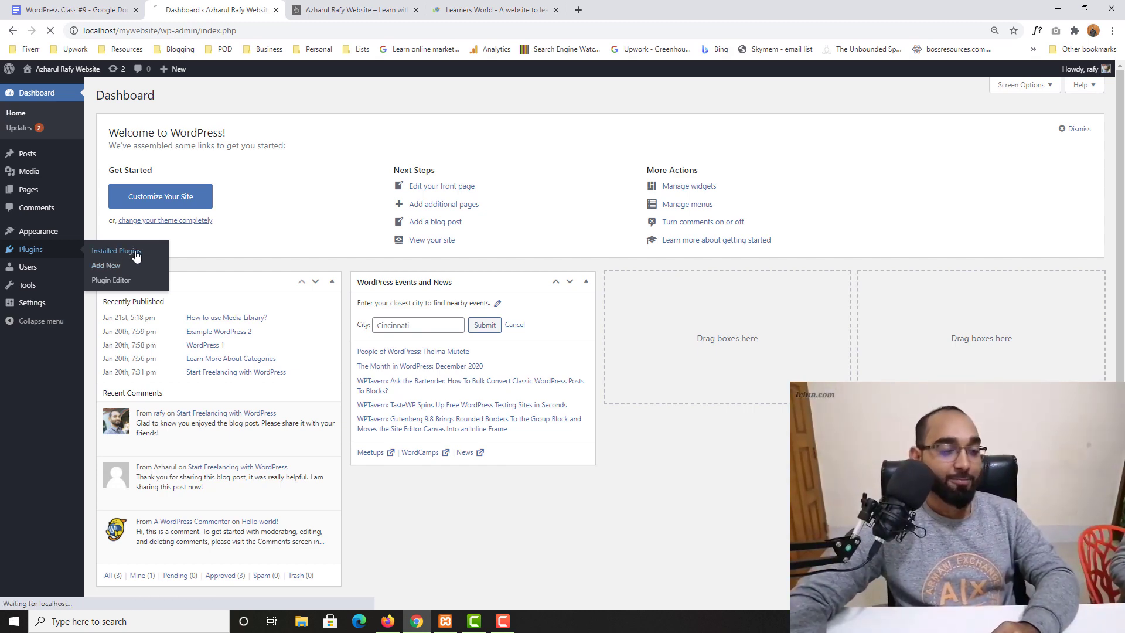
pyautogui.click(67, 7)
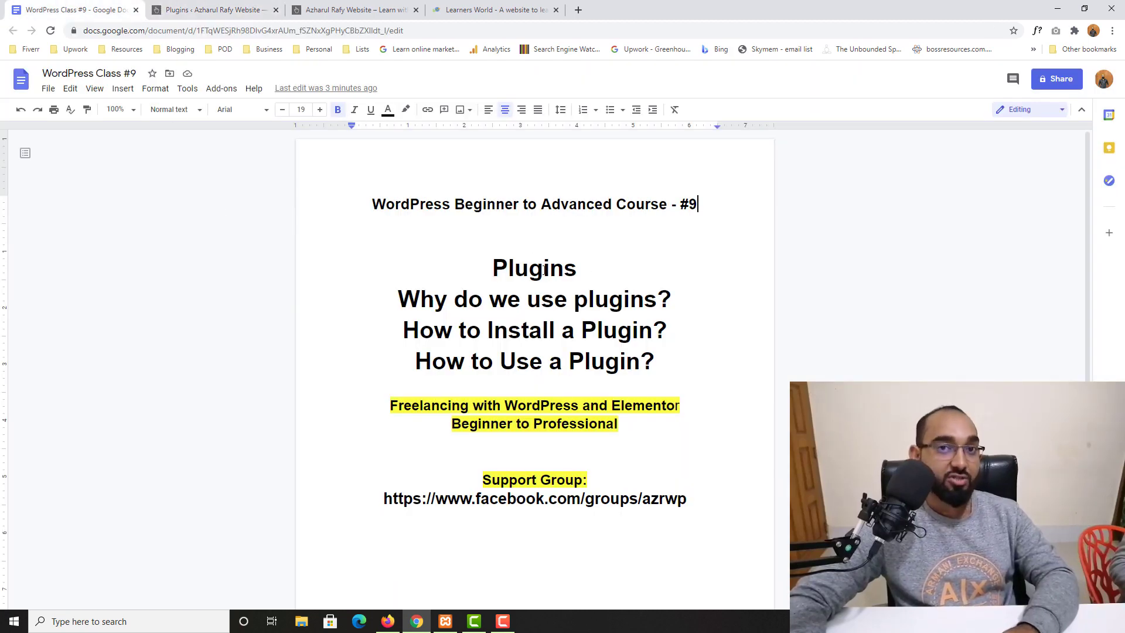
pyautogui.click(220, 7)
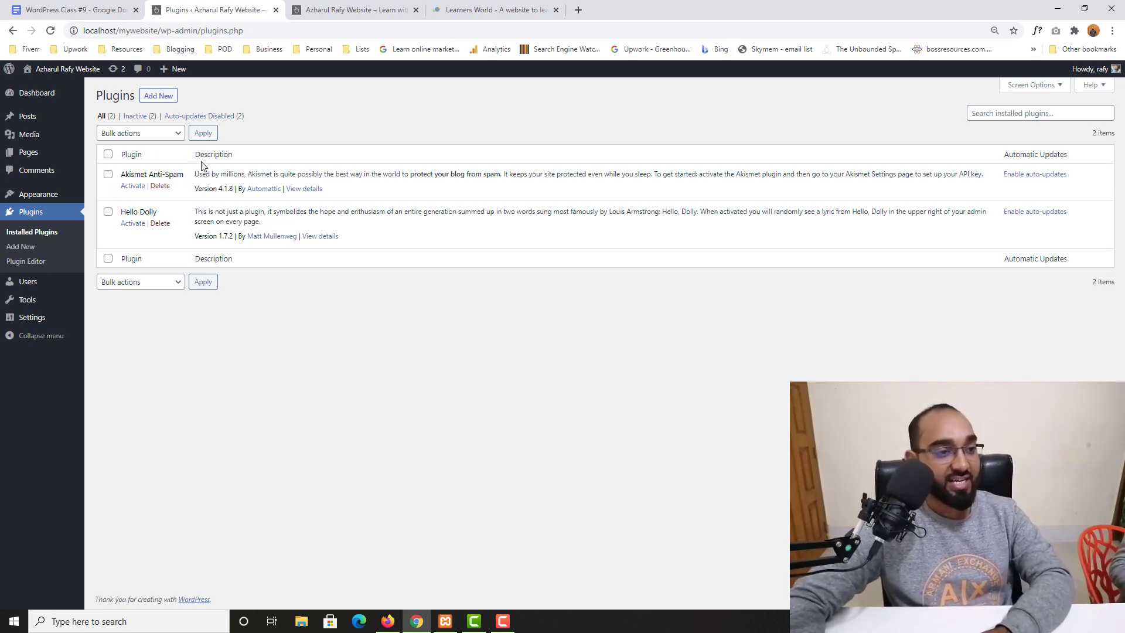
pyautogui.click(160, 225)
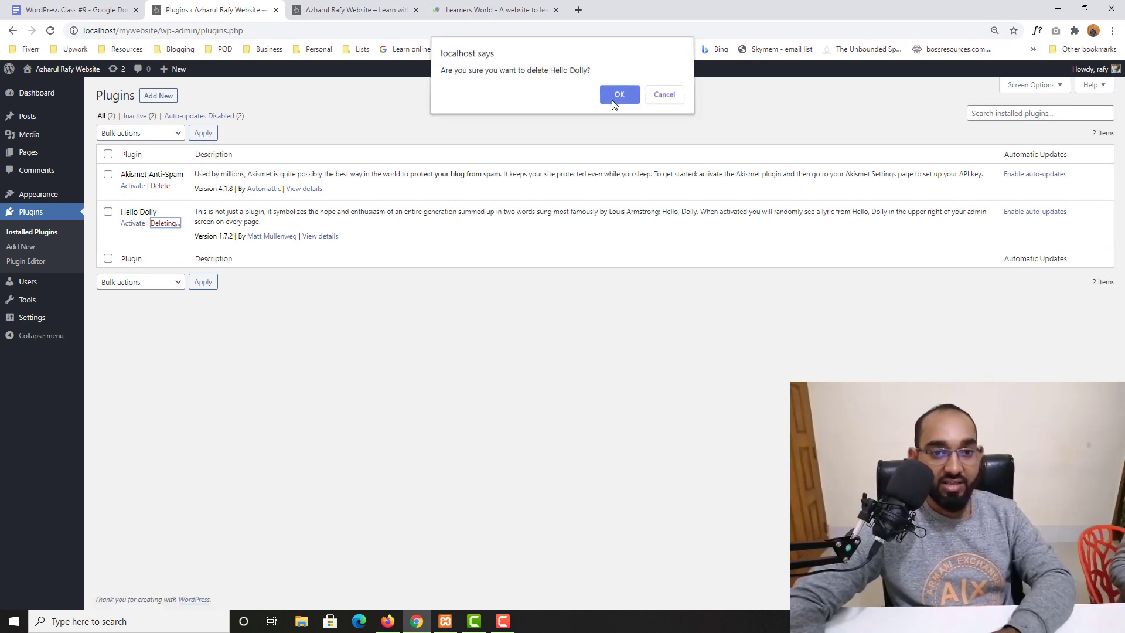
pyautogui.click(615, 96)
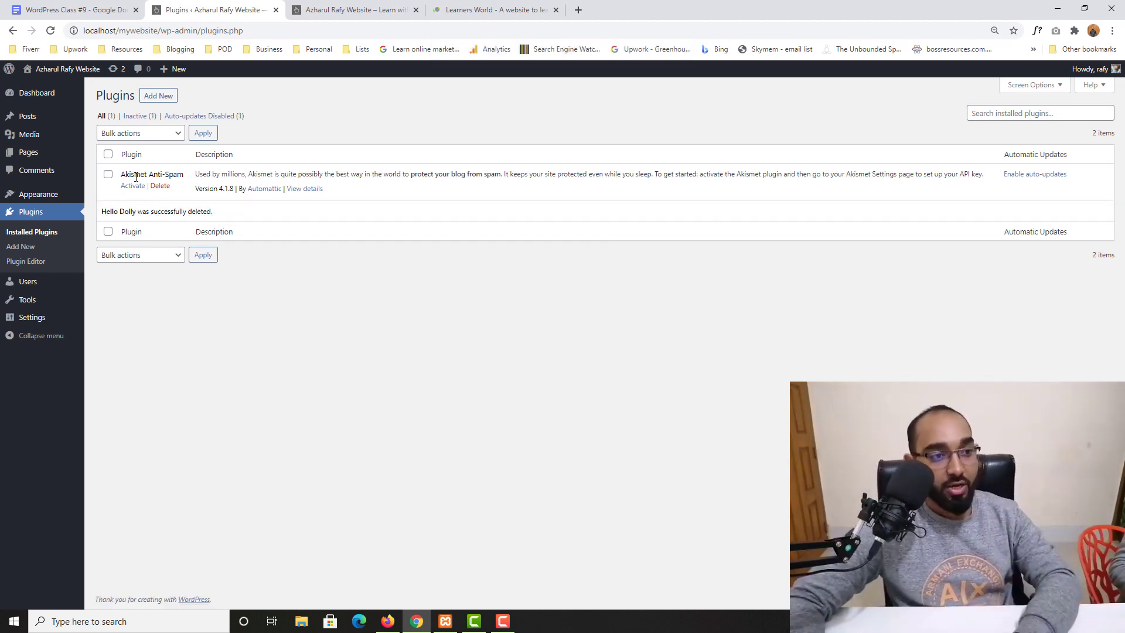
# - Highlight "Anti-Spam" in the Akismet plugin's name, and clear the selection
pyautogui.doubleClick(175, 176)
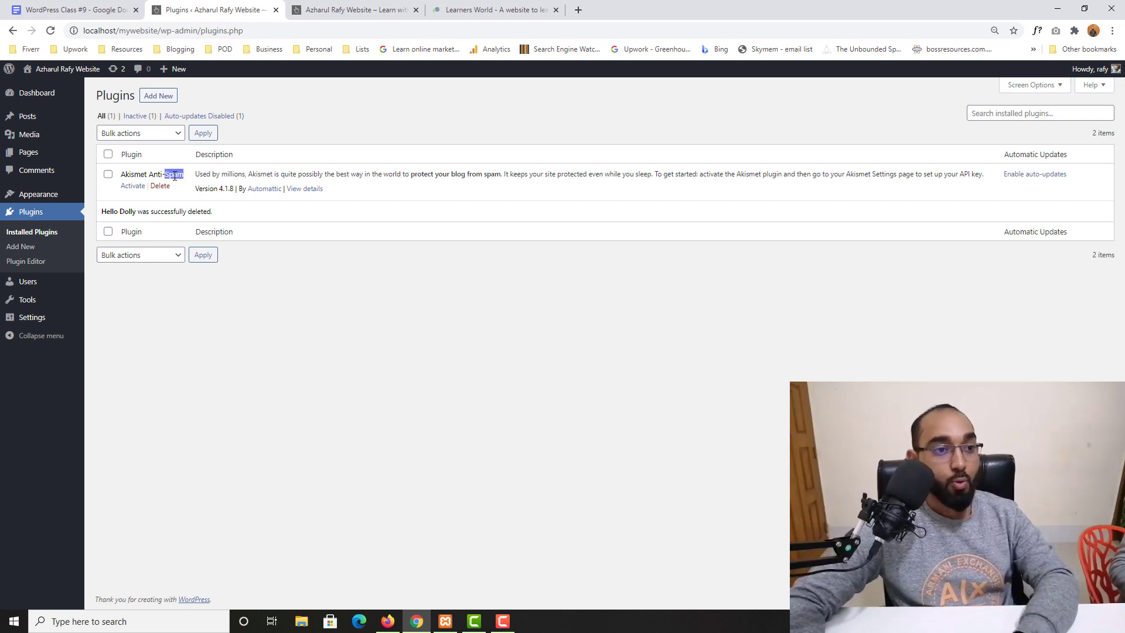
pyautogui.moveTo(161, 174); pyautogui.dragTo(148, 172)
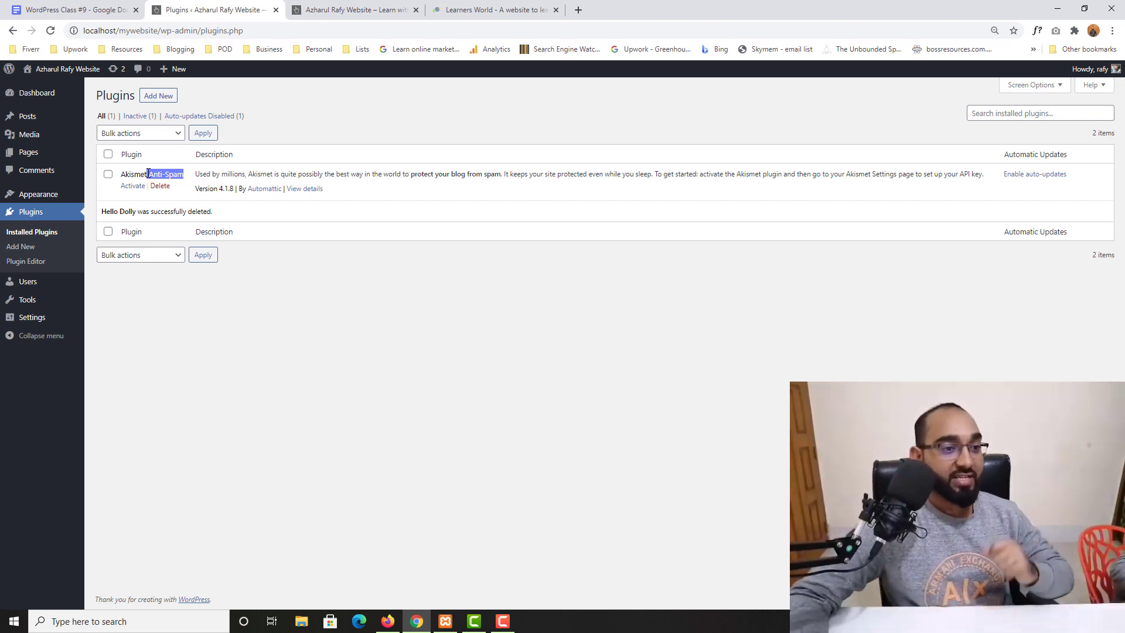
pyautogui.click(212, 266)
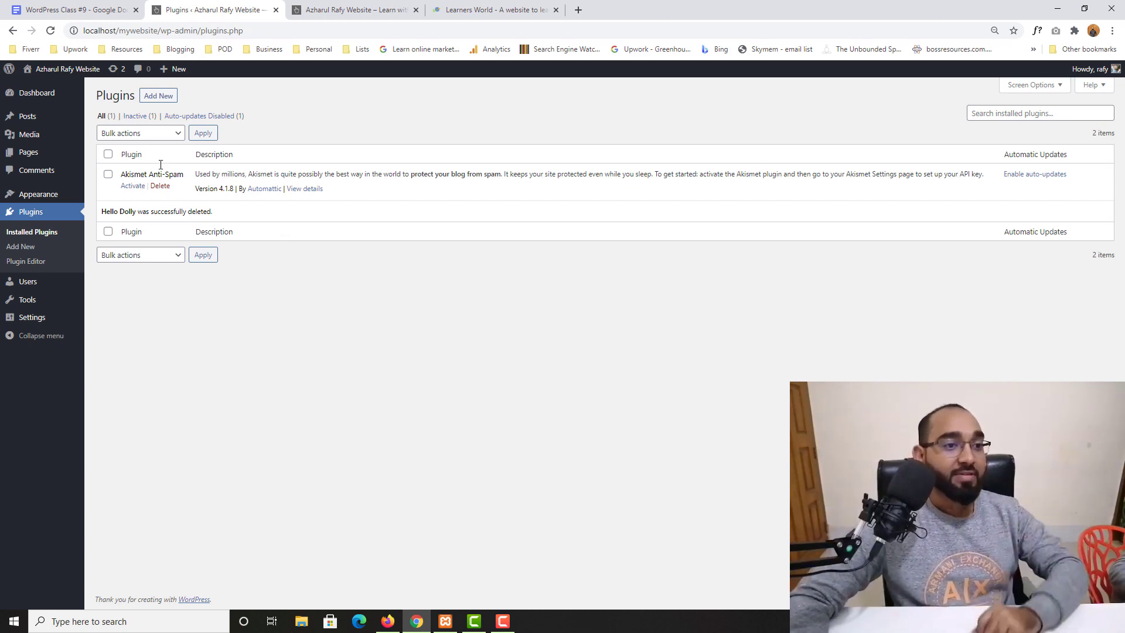
# - Open the page for adding new plugins, and view the Contact Us page of the Learners World site
pyautogui.click(153, 101)
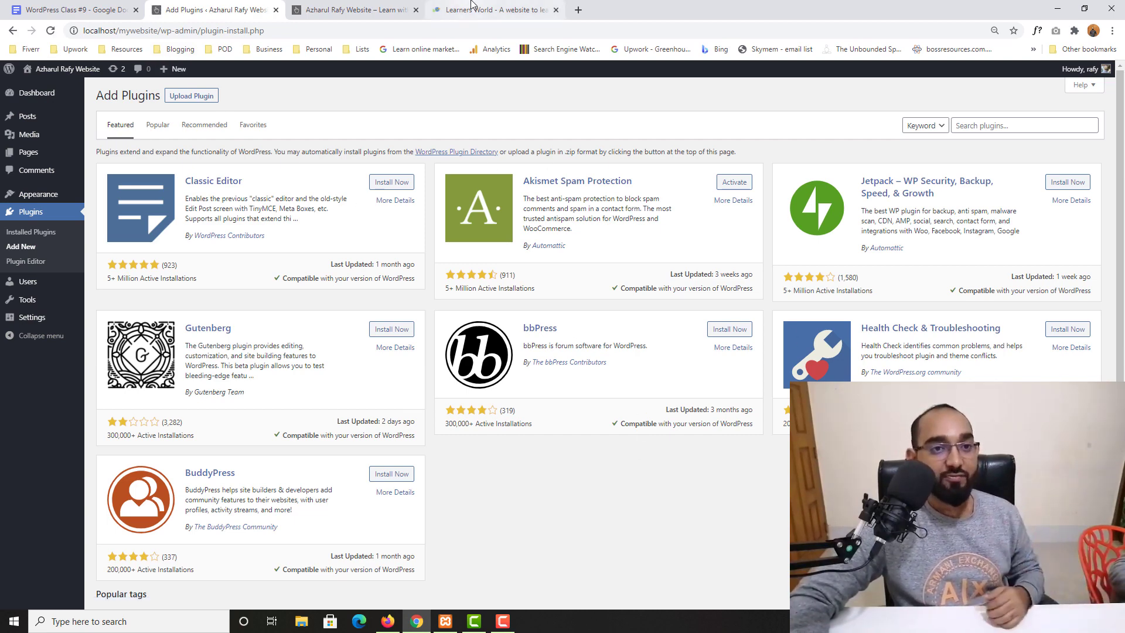
pyautogui.click(492, 10)
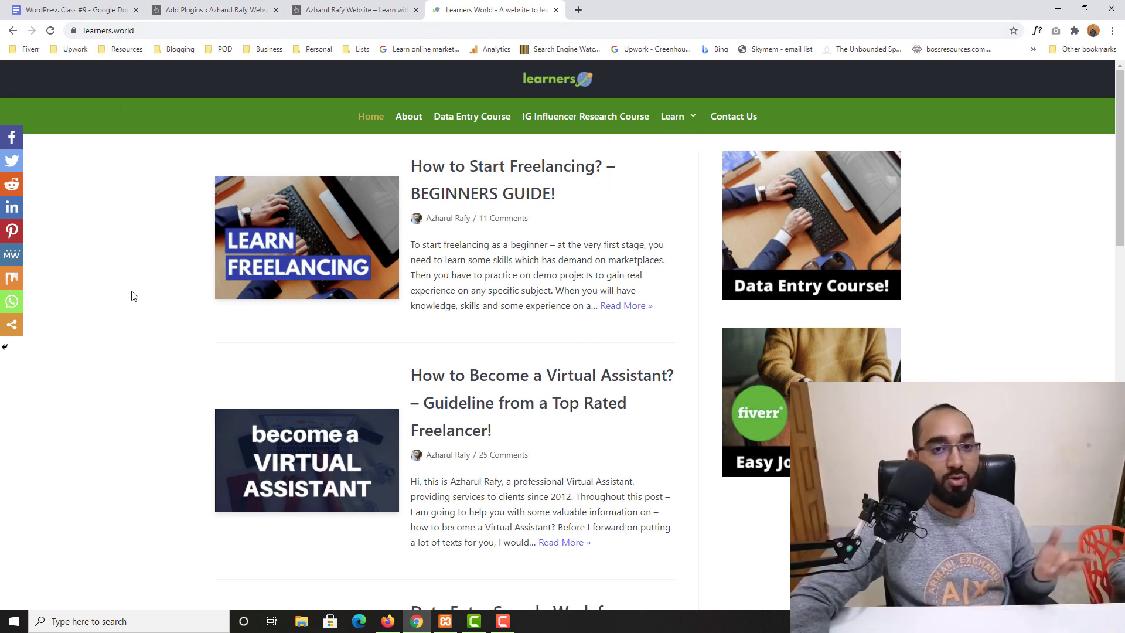
pyautogui.click(730, 120)
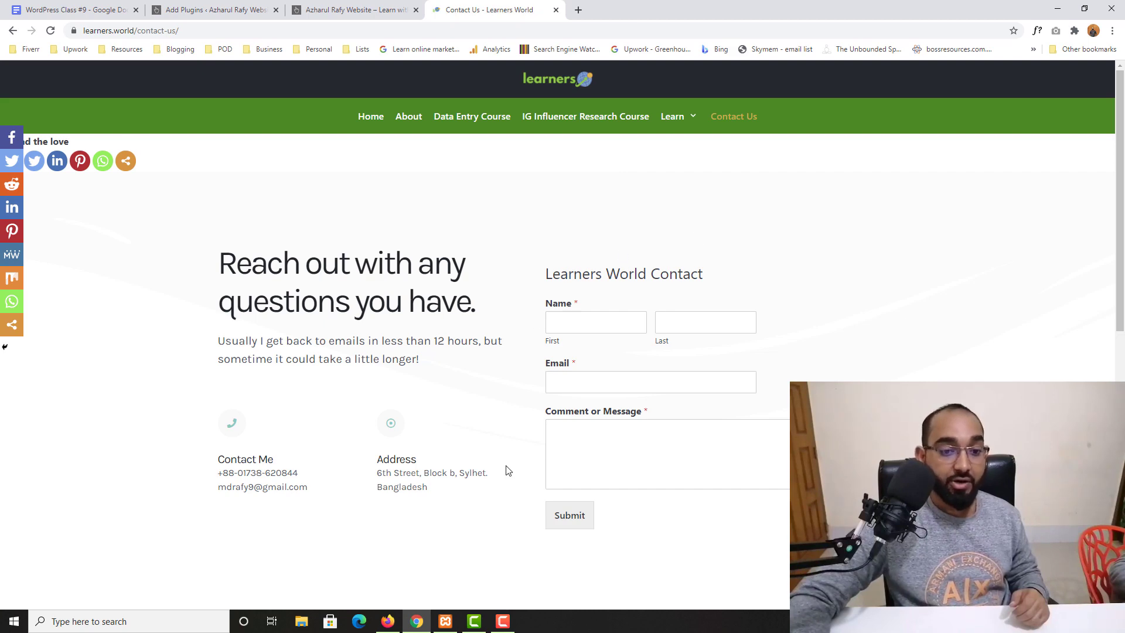
# - Open the local site's Contact page and compare it with the contact form on the Learners World site
pyautogui.click(381, 9)
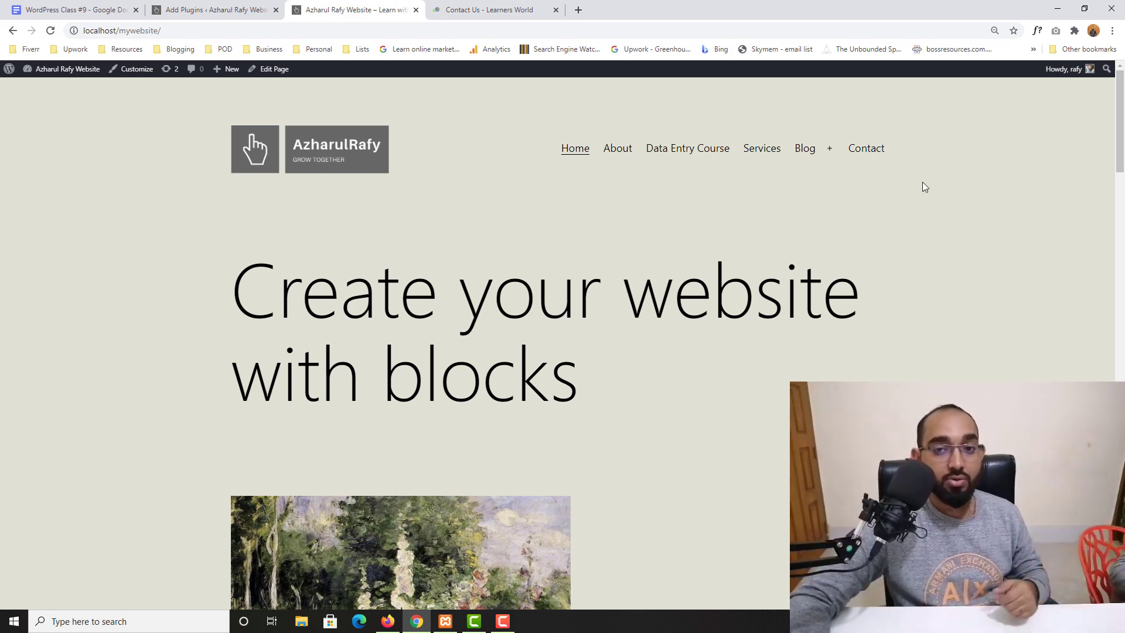
pyautogui.click(879, 153)
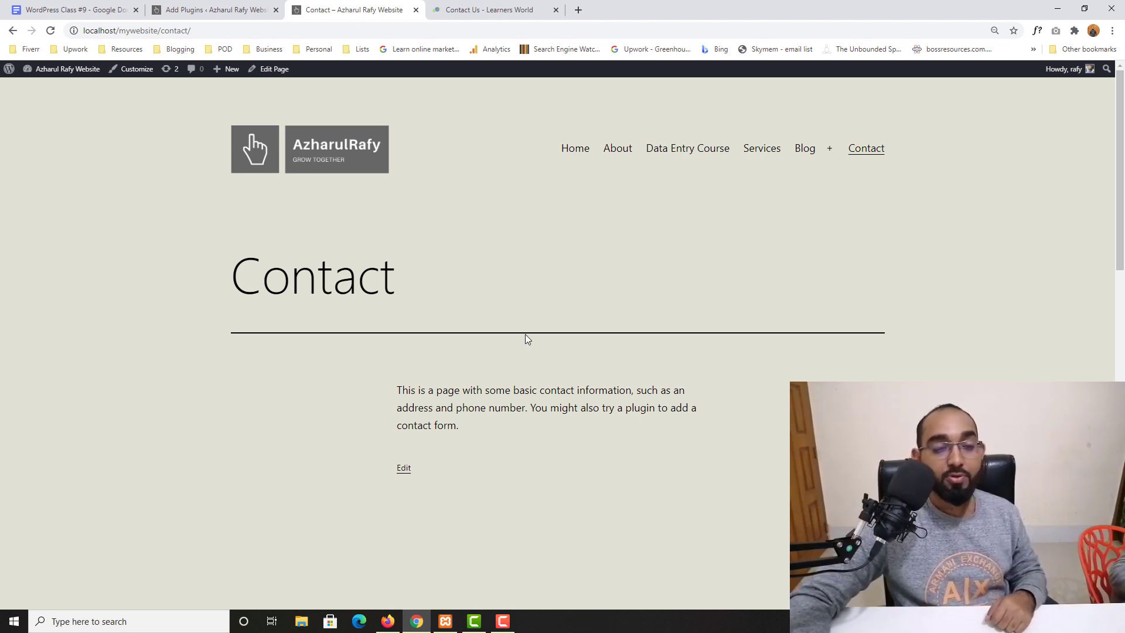
pyautogui.hotkey('ctrl', 'Tab')
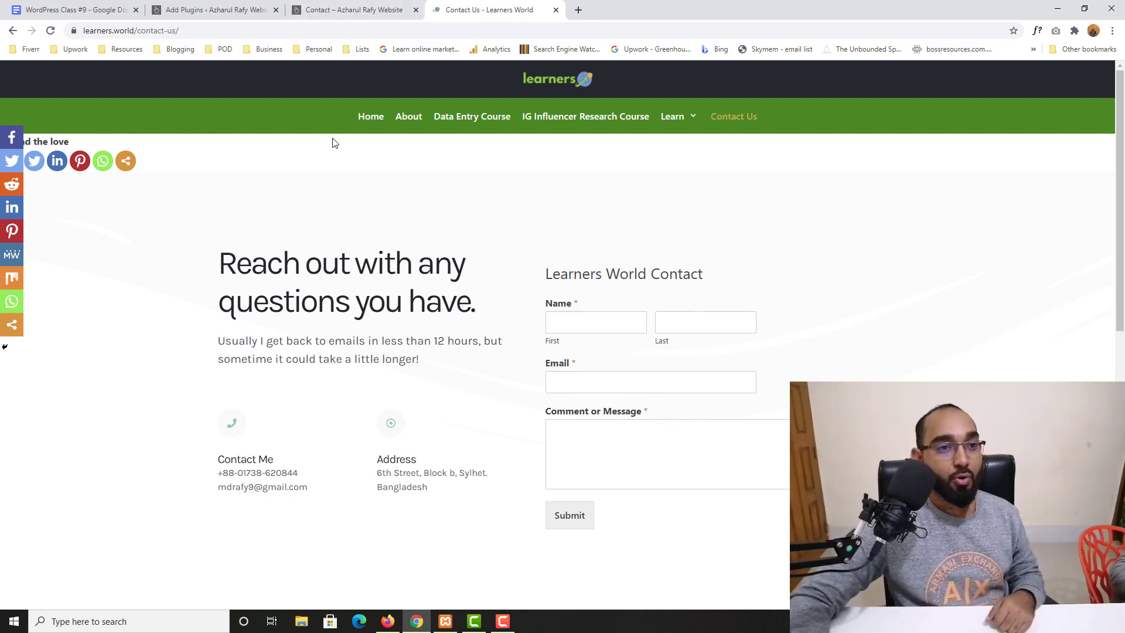
pyautogui.click(200, 6)
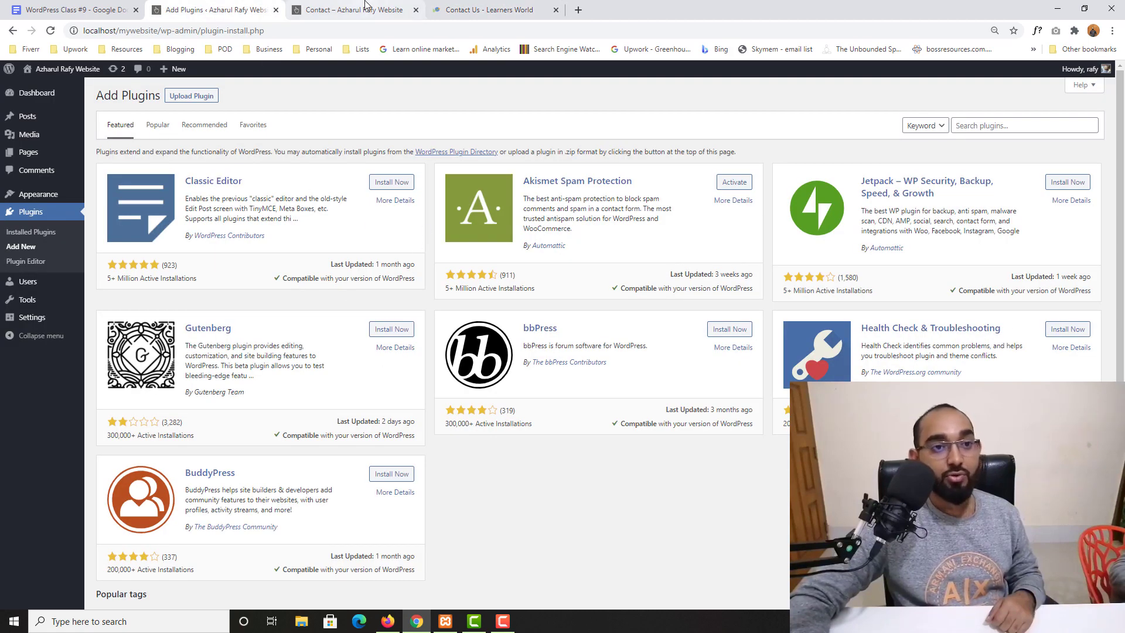
pyautogui.click(480, 6)
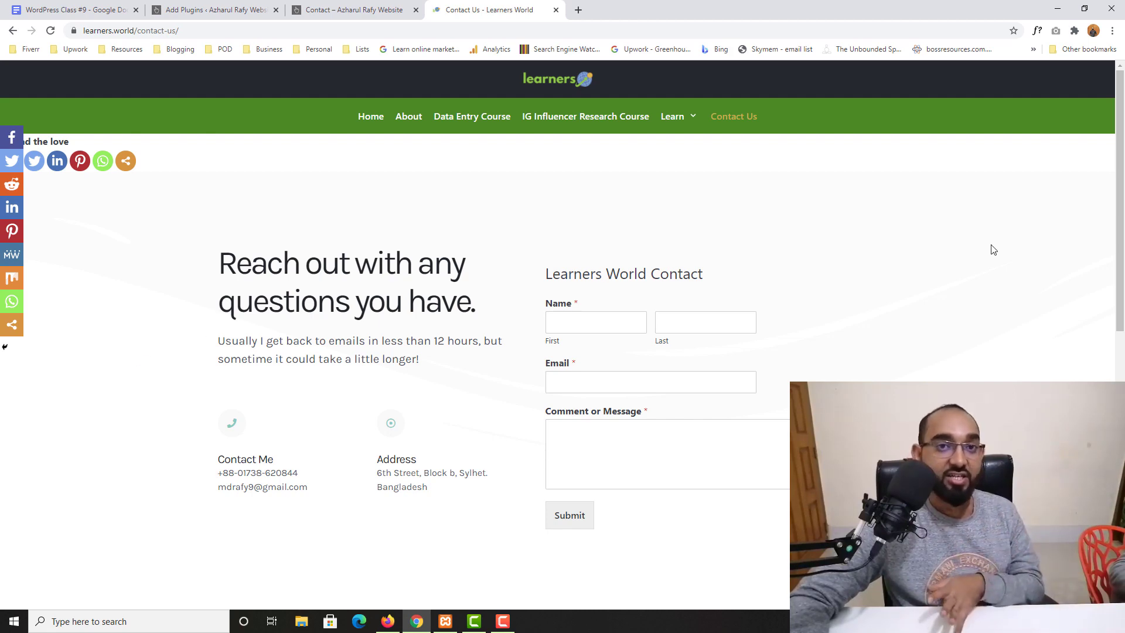
# - Examine the Learners World contact page, try its floating Facebook share link and close the sharing window
pyautogui.scroll(-3, 65, 314)
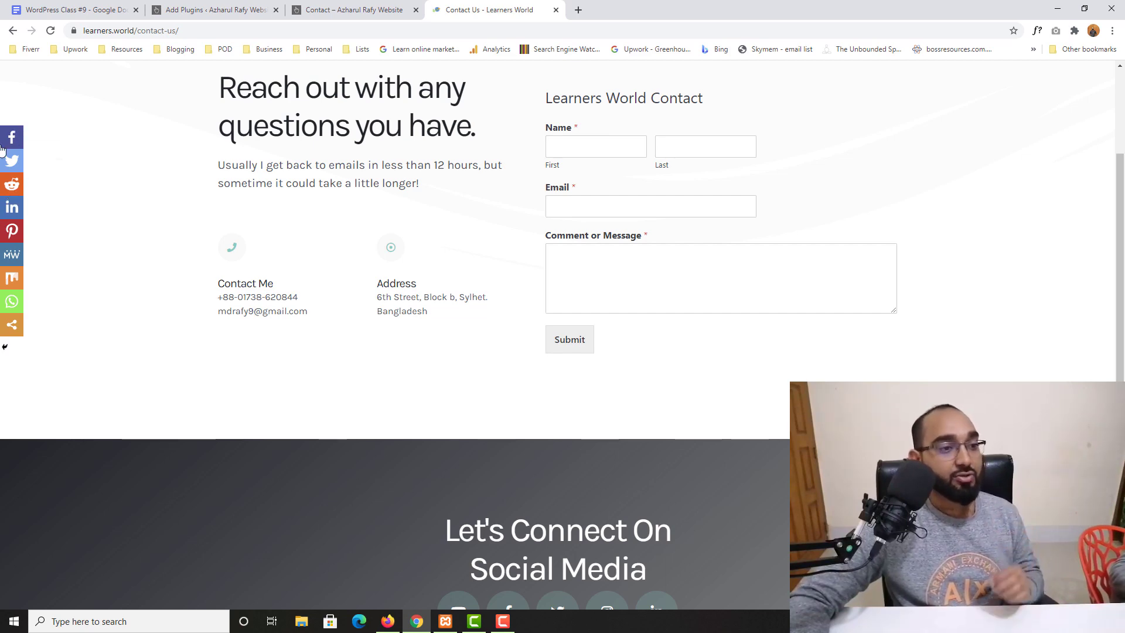
pyautogui.scroll(2, 65, 301)
pyautogui.scroll(-1, 65, 301)
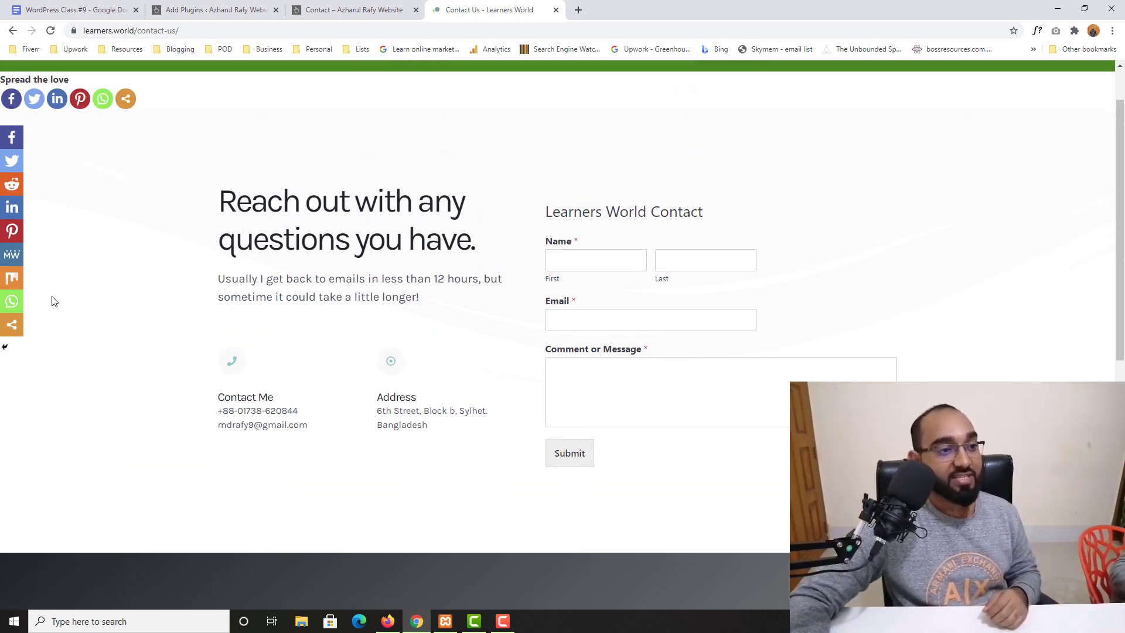
pyautogui.click(12, 144)
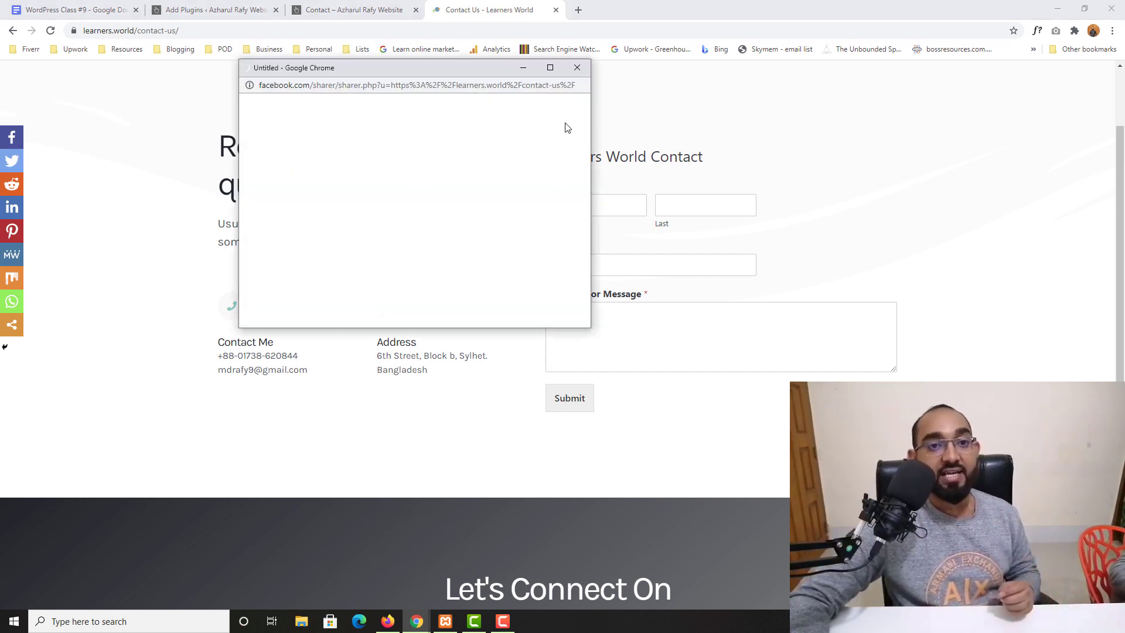
pyautogui.click(578, 68)
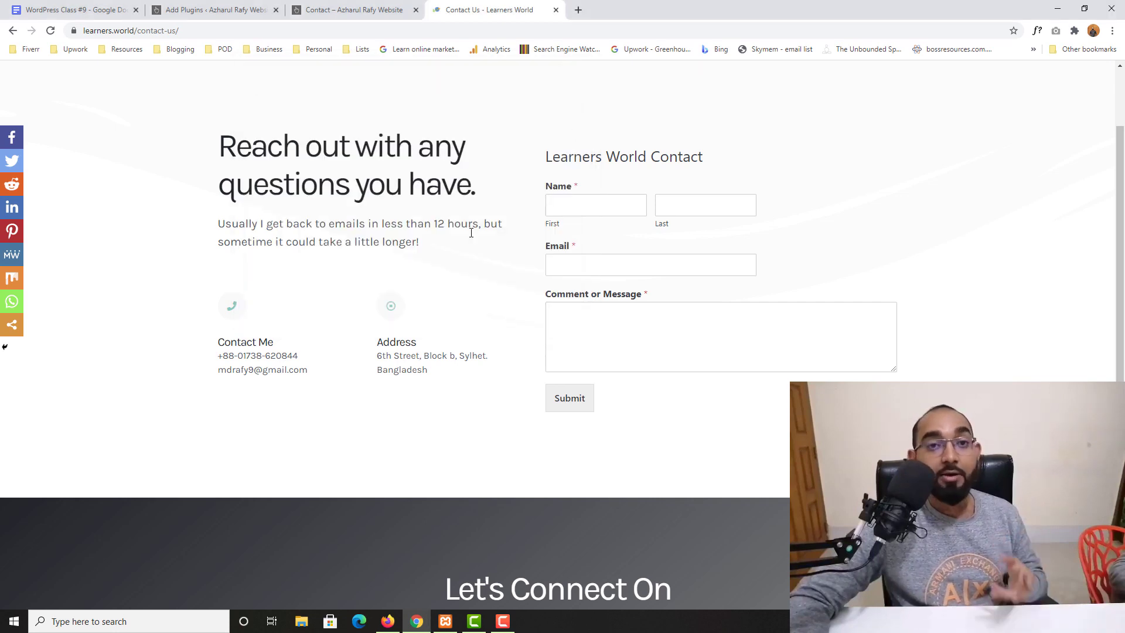
pyautogui.scroll(2, 334, 306)
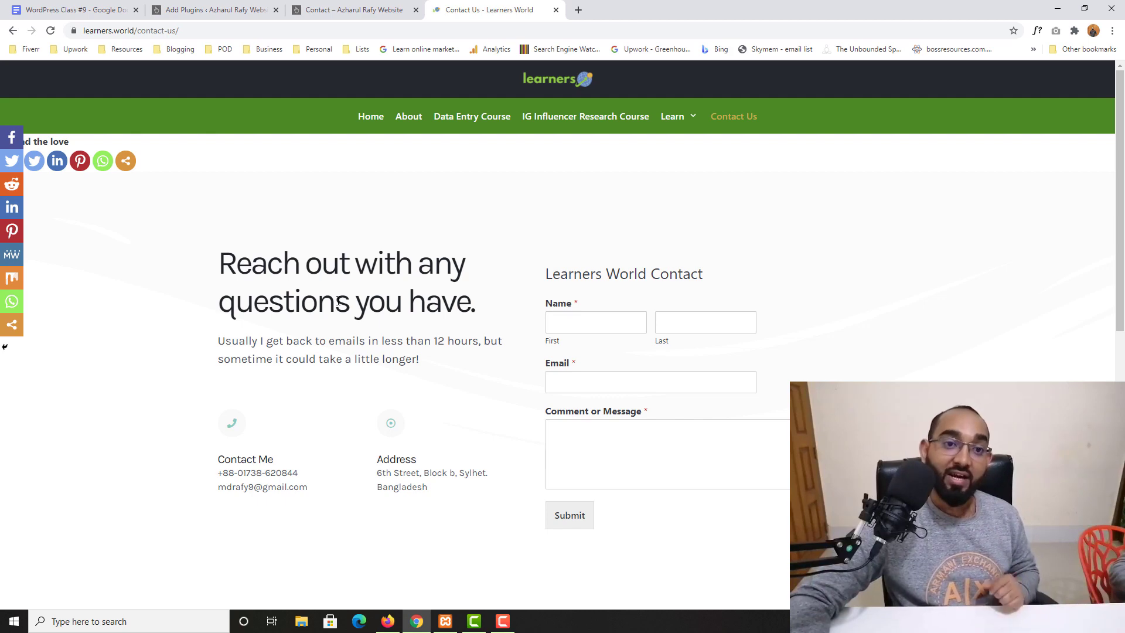
# - Display the popular plugins in the WordPress dashboard, and compare them with the contact form on the Learners World site
pyautogui.click(246, 10)
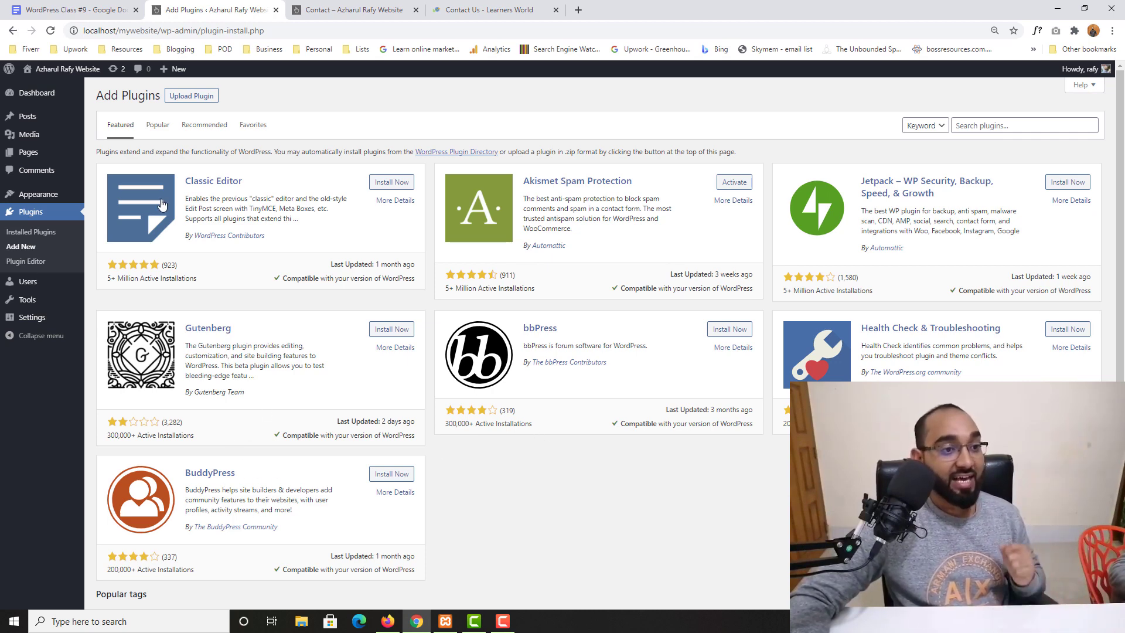
pyautogui.click(154, 127)
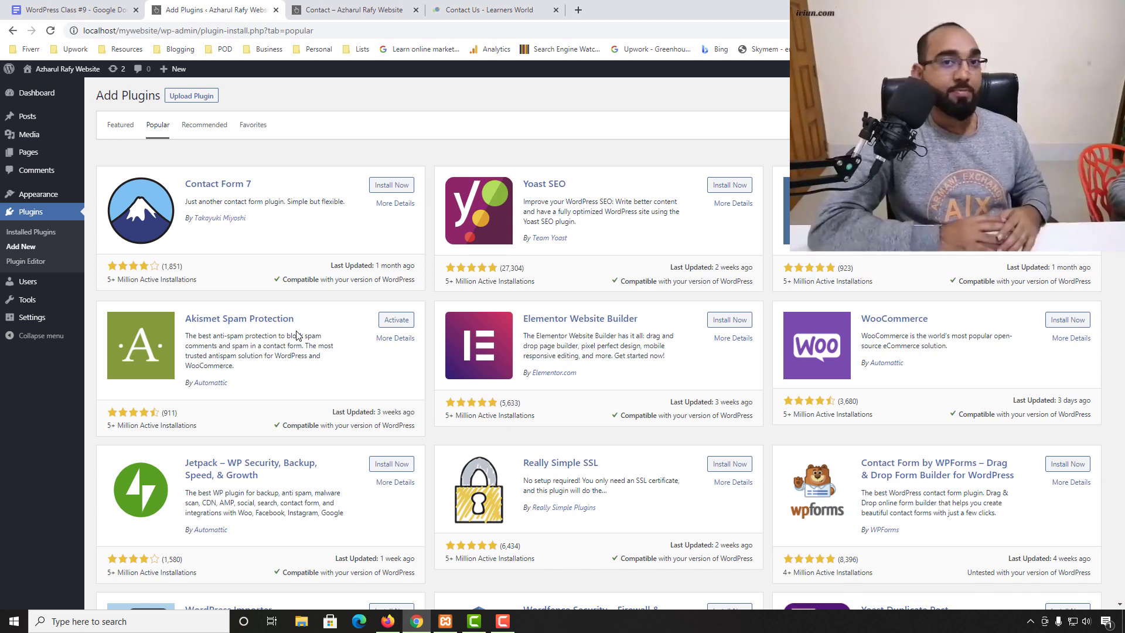
pyautogui.click(428, 7)
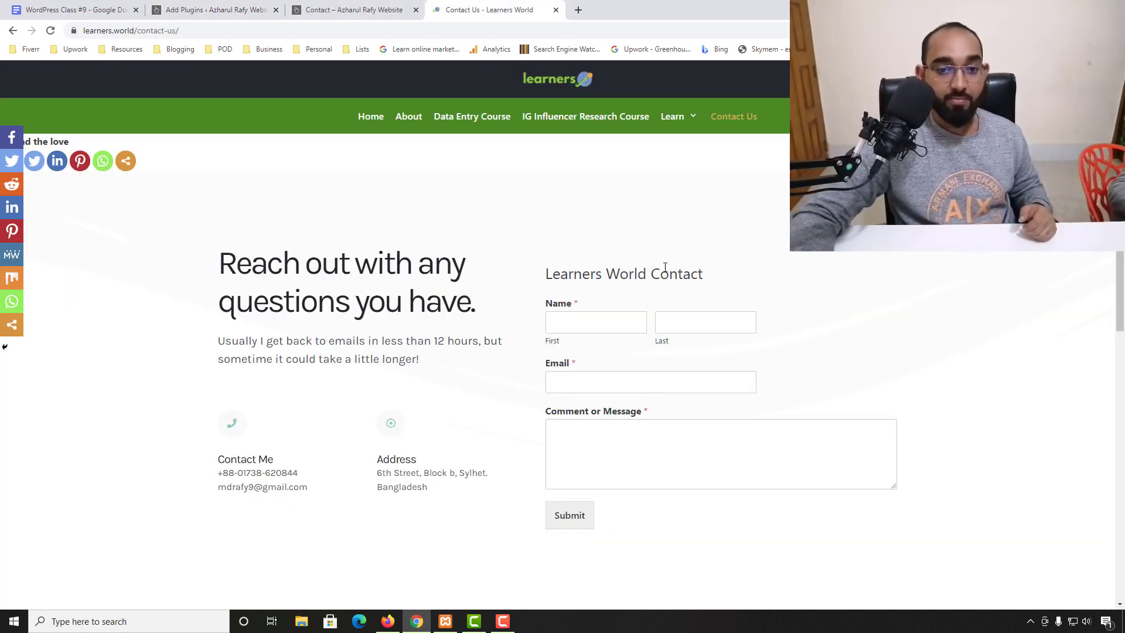
pyautogui.click(214, 10)
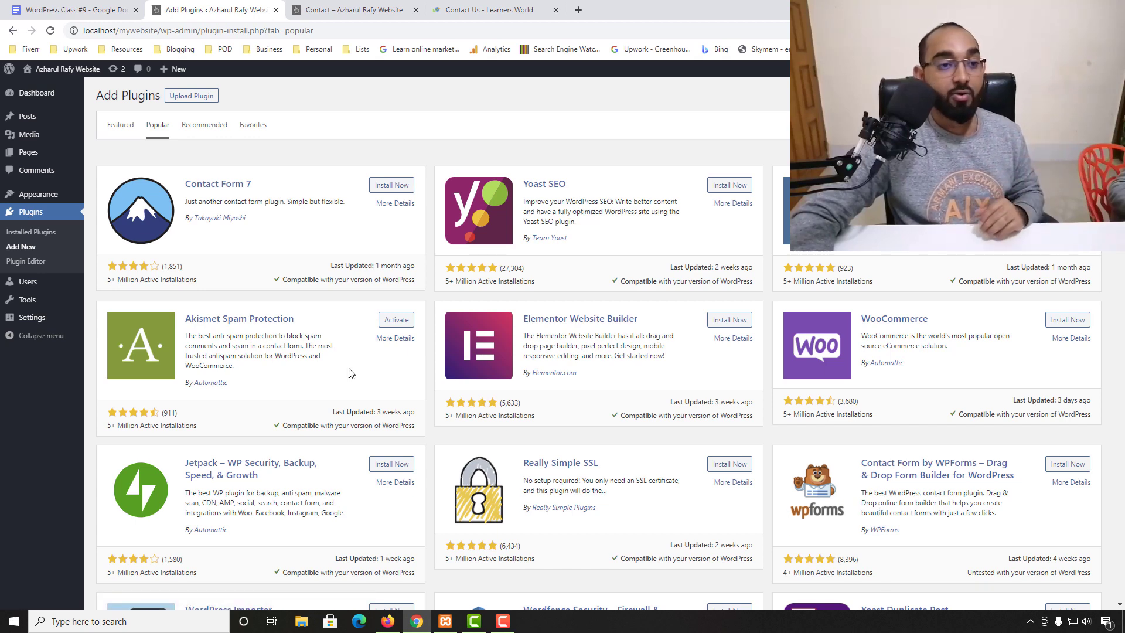
pyautogui.click(488, 7)
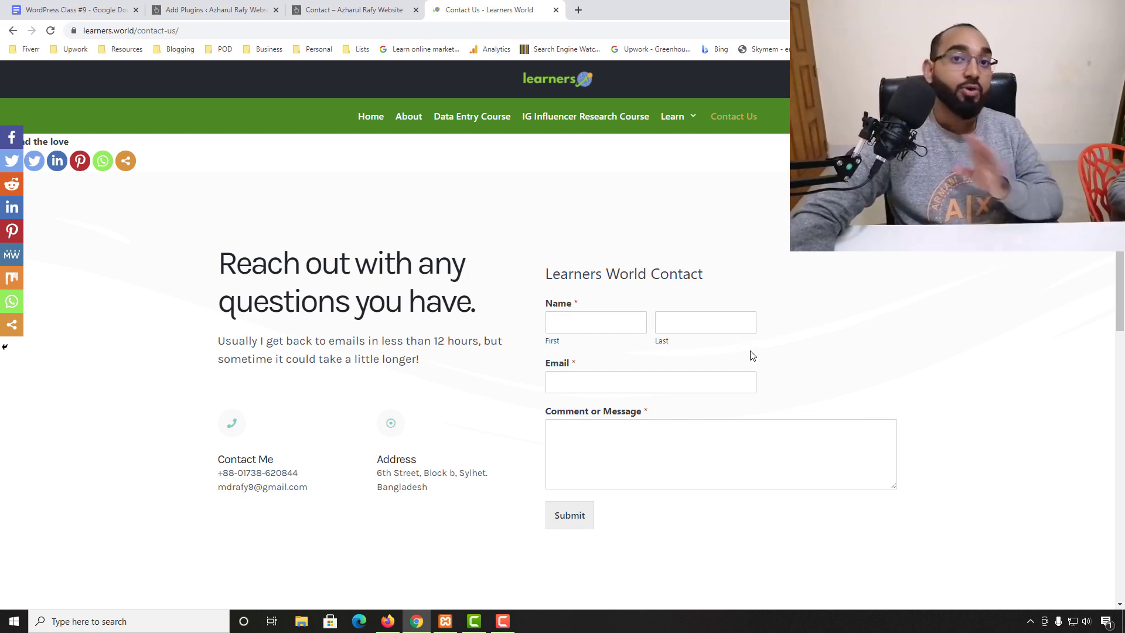
# - Return to the popular plugins and look through the available plugins to the end of the first page
pyautogui.click(198, 12)
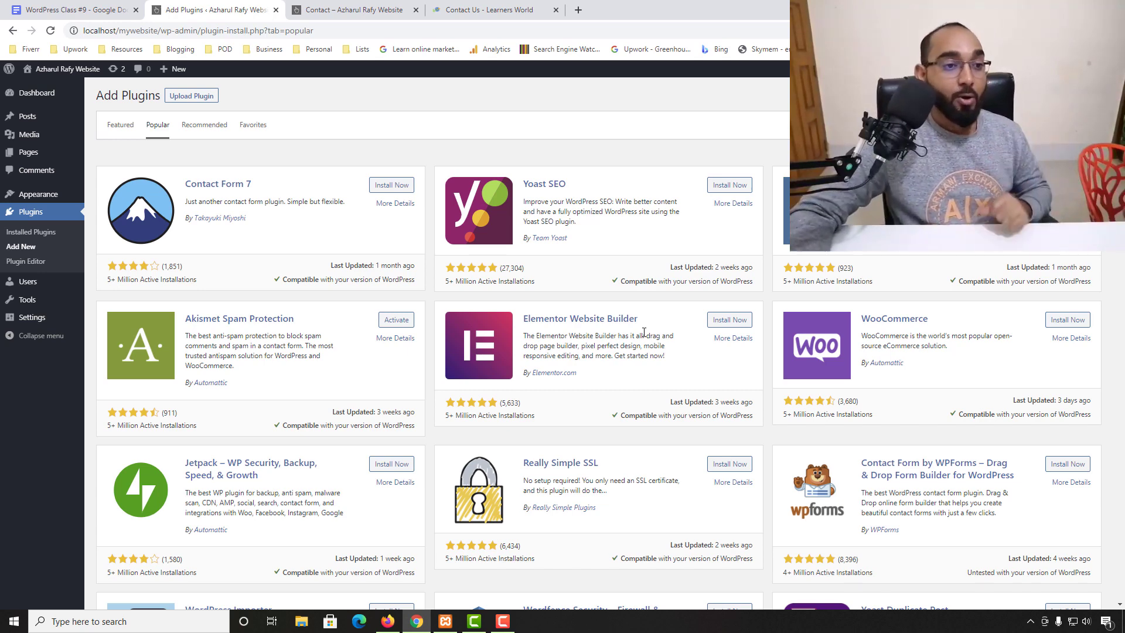
pyautogui.scroll(-3, 601, 367)
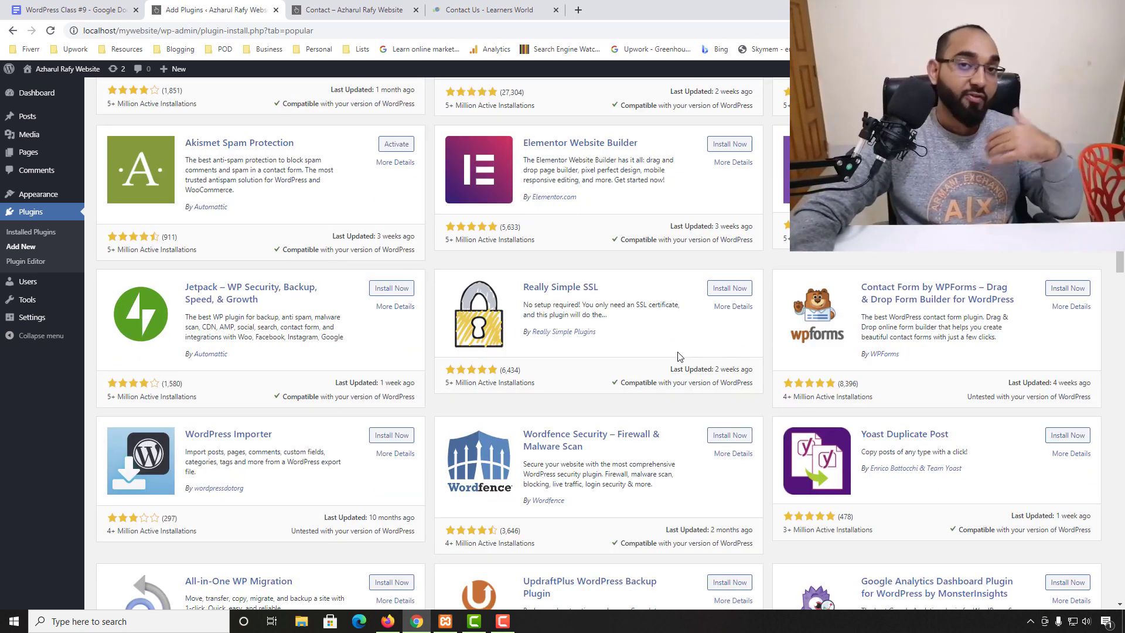
pyautogui.scroll(-3, 706, 352)
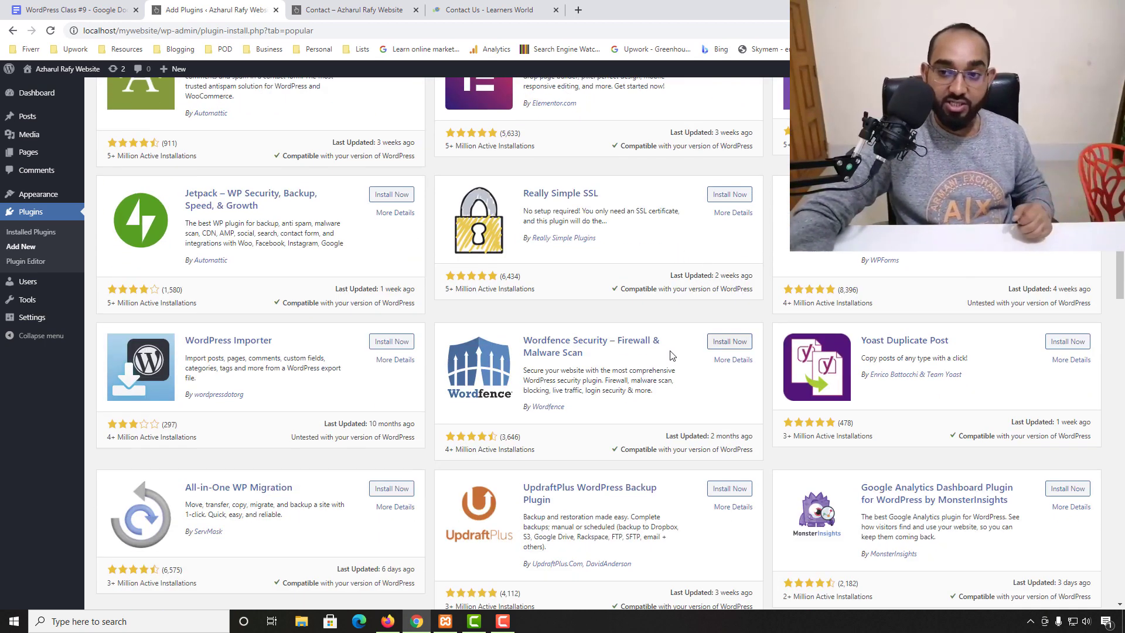
pyautogui.scroll(1, 693, 367)
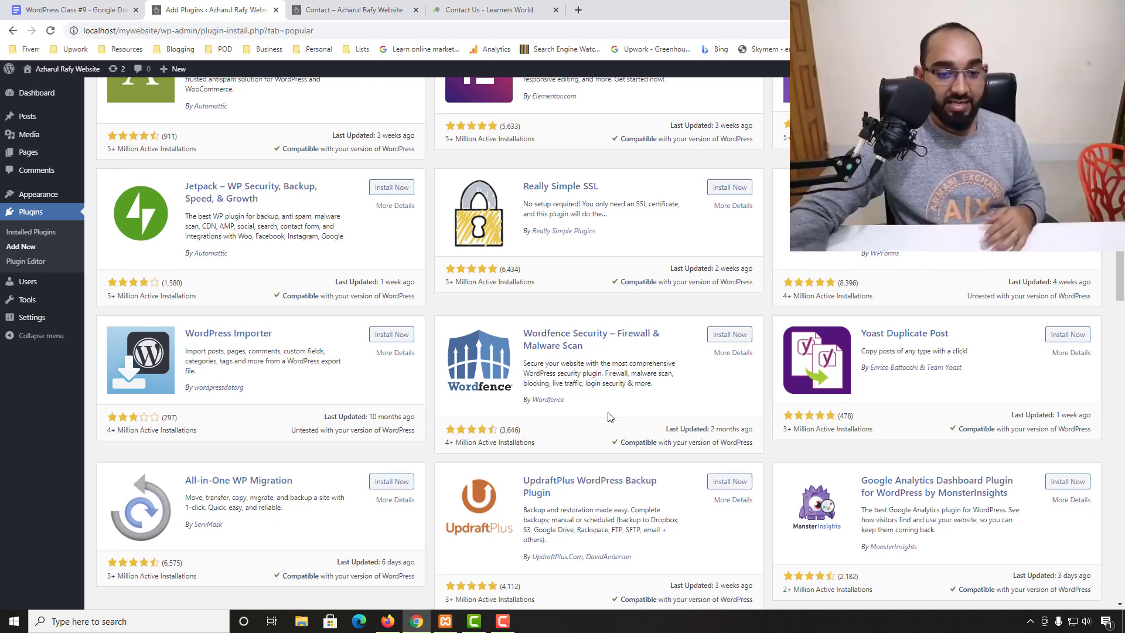
pyautogui.scroll(-3, 607, 414)
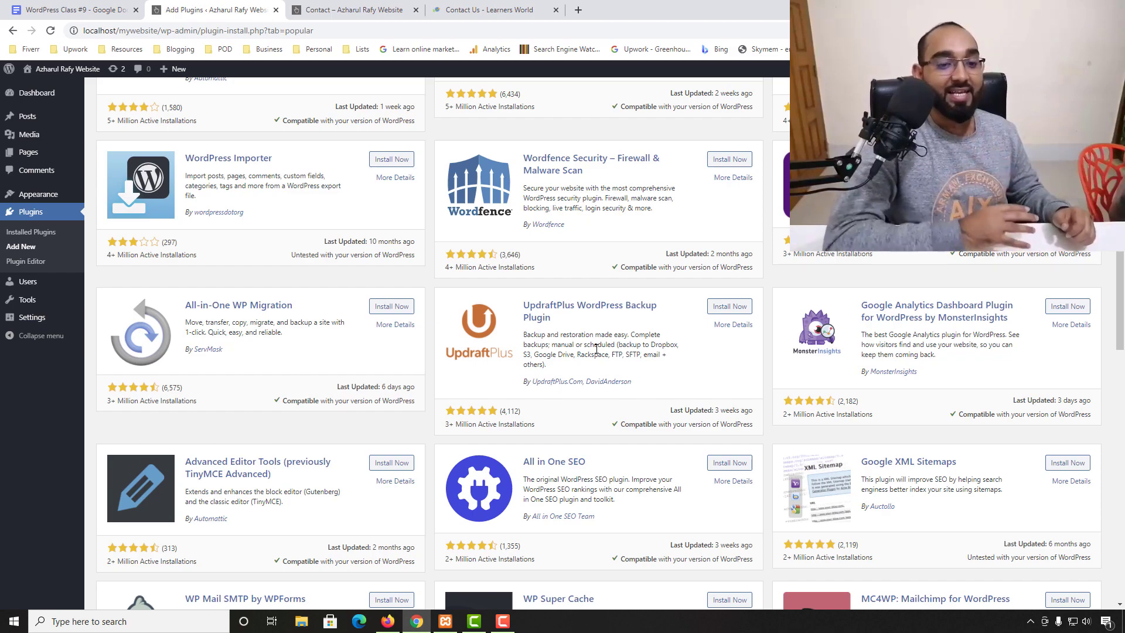
pyautogui.scroll(-8, 597, 349)
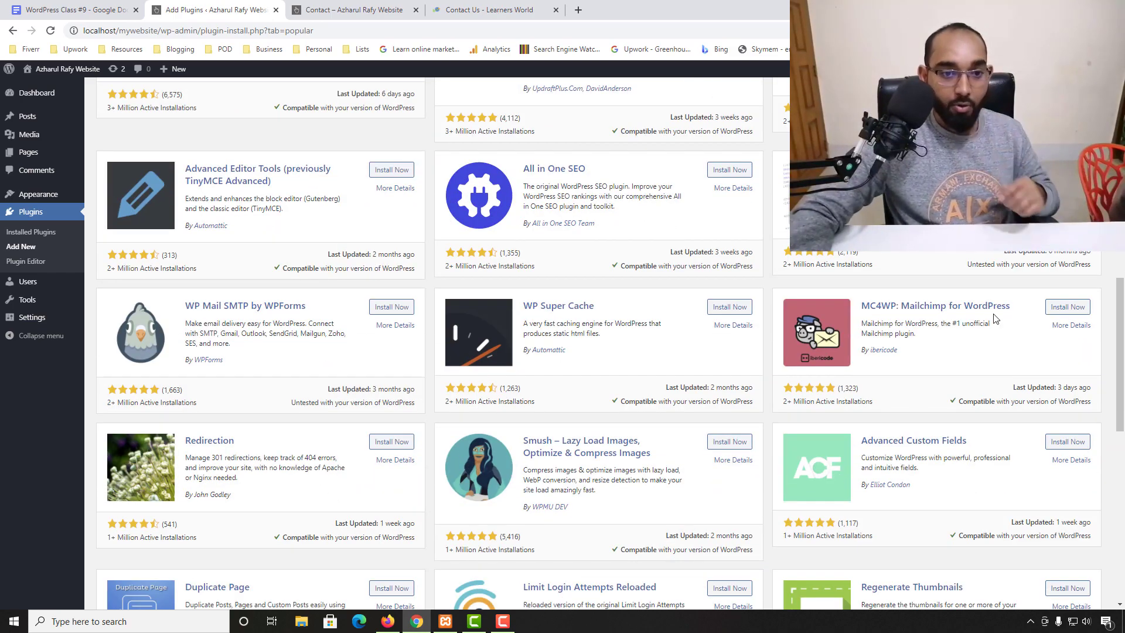
pyautogui.scroll(-8, 311, 399)
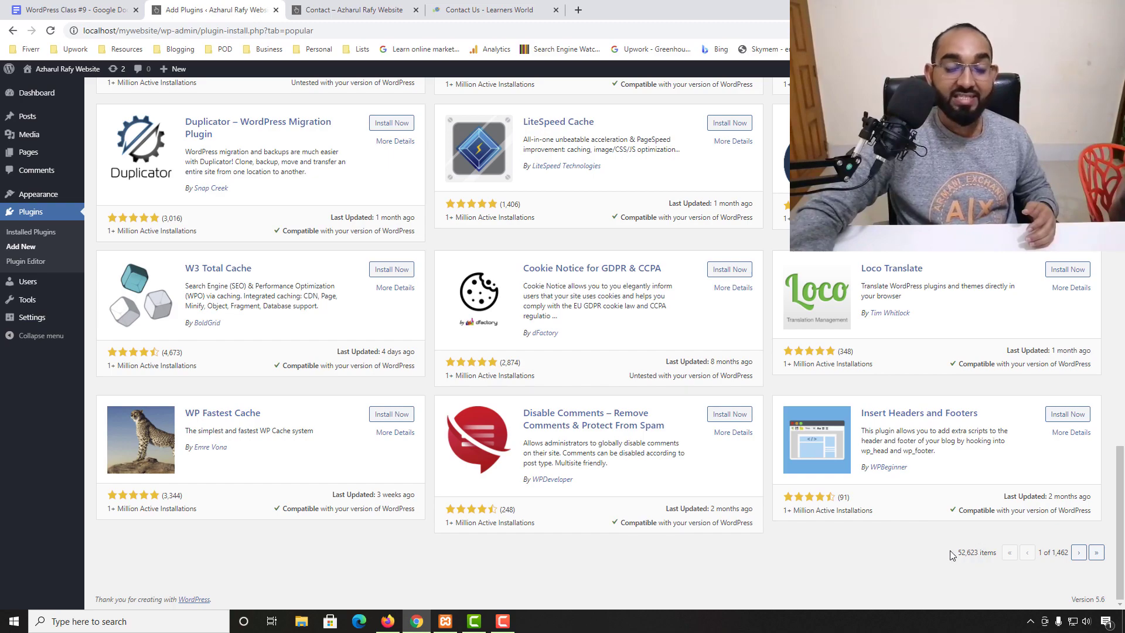
# - Return to the first popular plugins, and look through the local site's home page
pyautogui.scroll(5, 638, 352)
pyautogui.scroll(10, 638, 352)
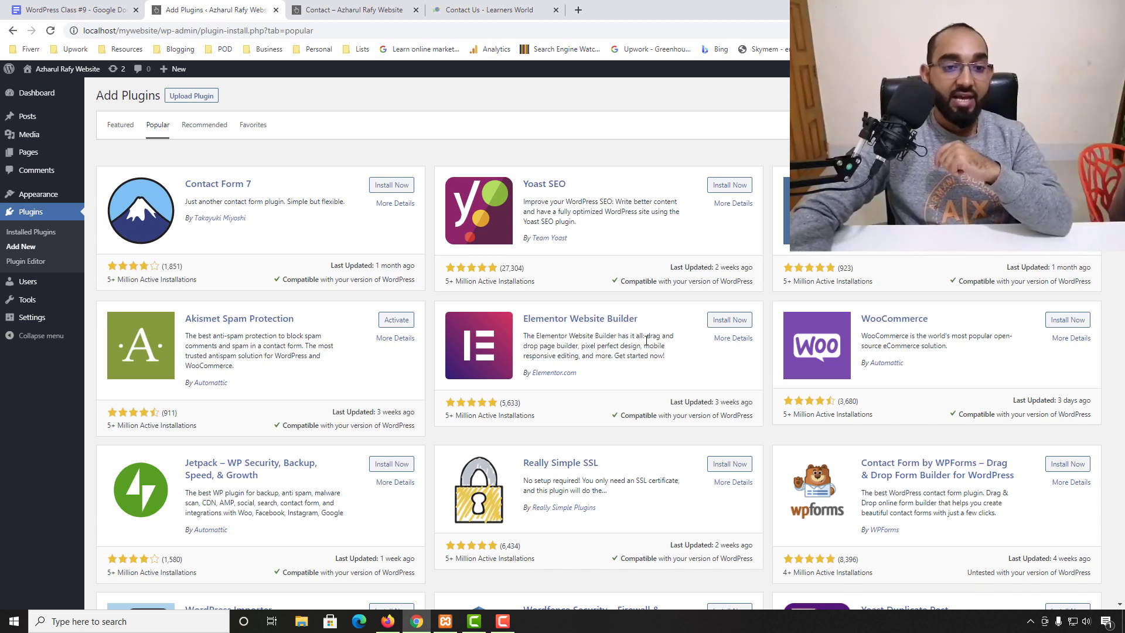
pyautogui.scroll(-1, 919, 357)
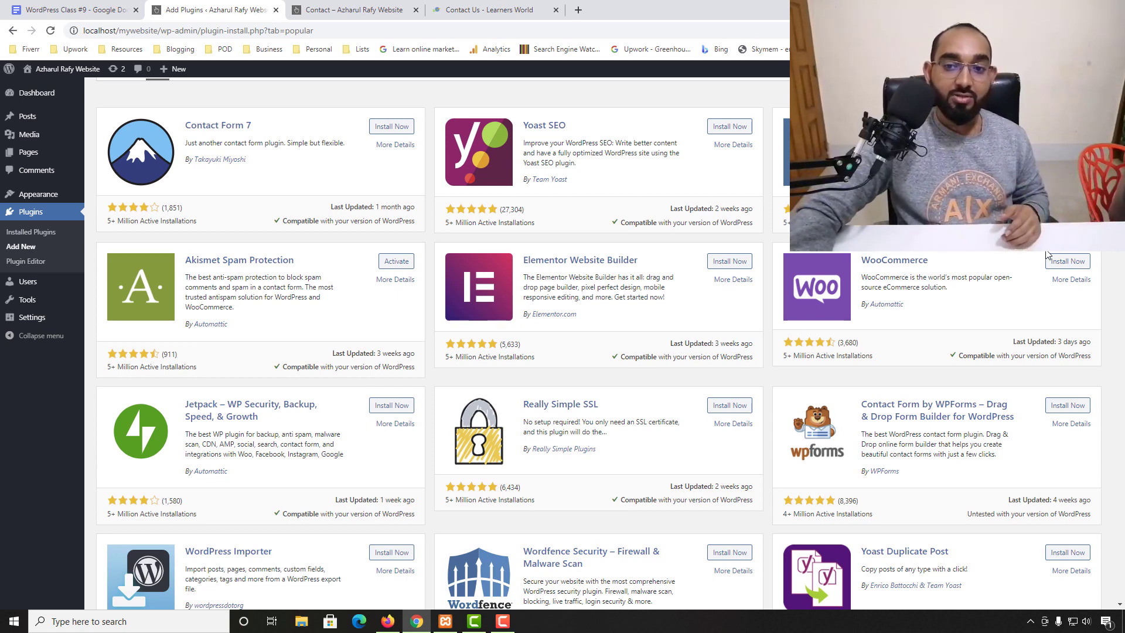
pyautogui.click(378, 11)
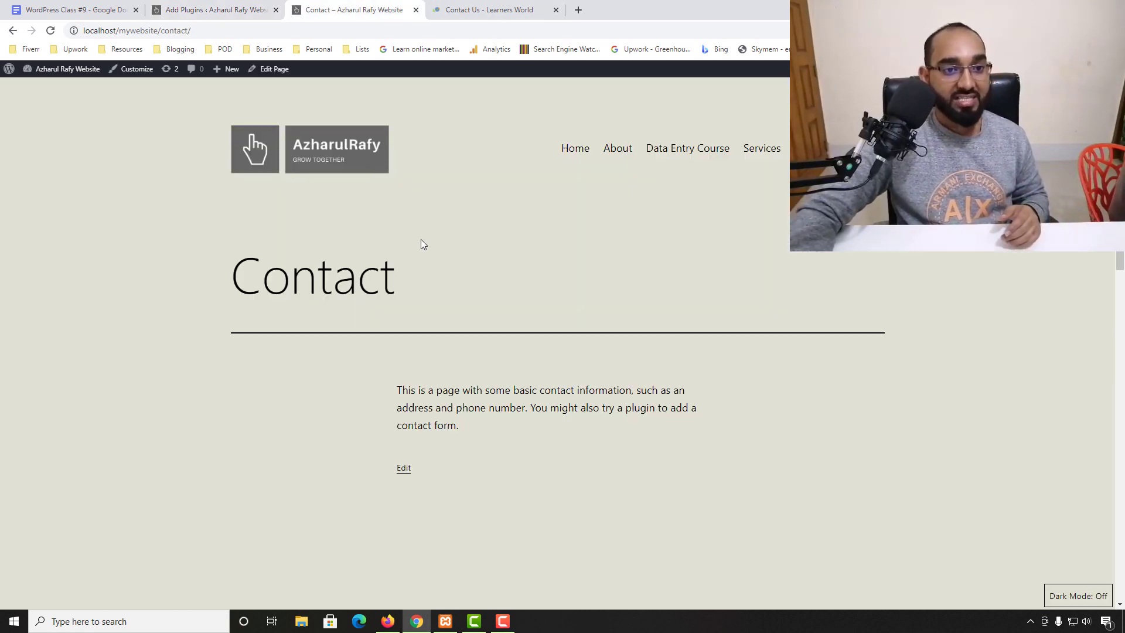
pyautogui.click(573, 153)
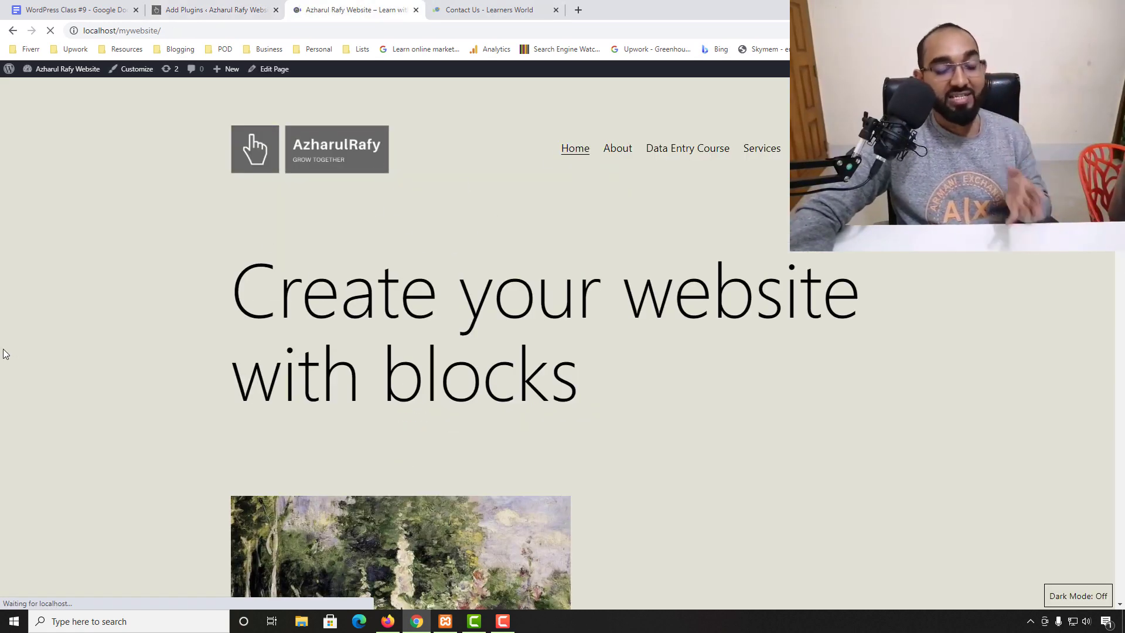
pyautogui.scroll(-20, 7, 382)
pyautogui.scroll(12, 9, 381)
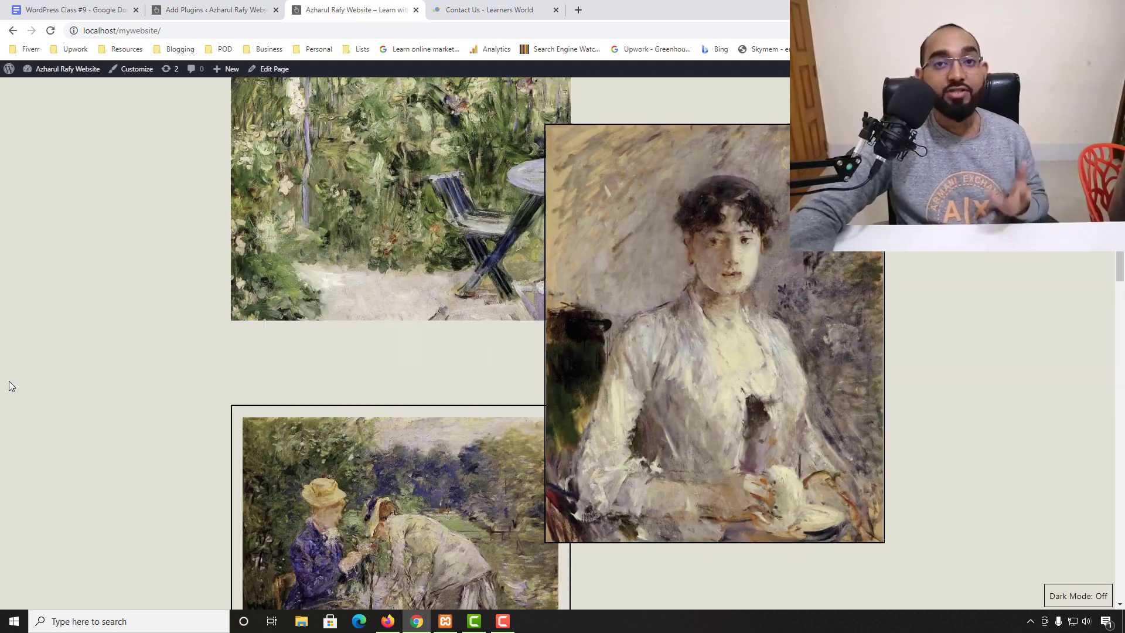
pyautogui.scroll(8, 9, 380)
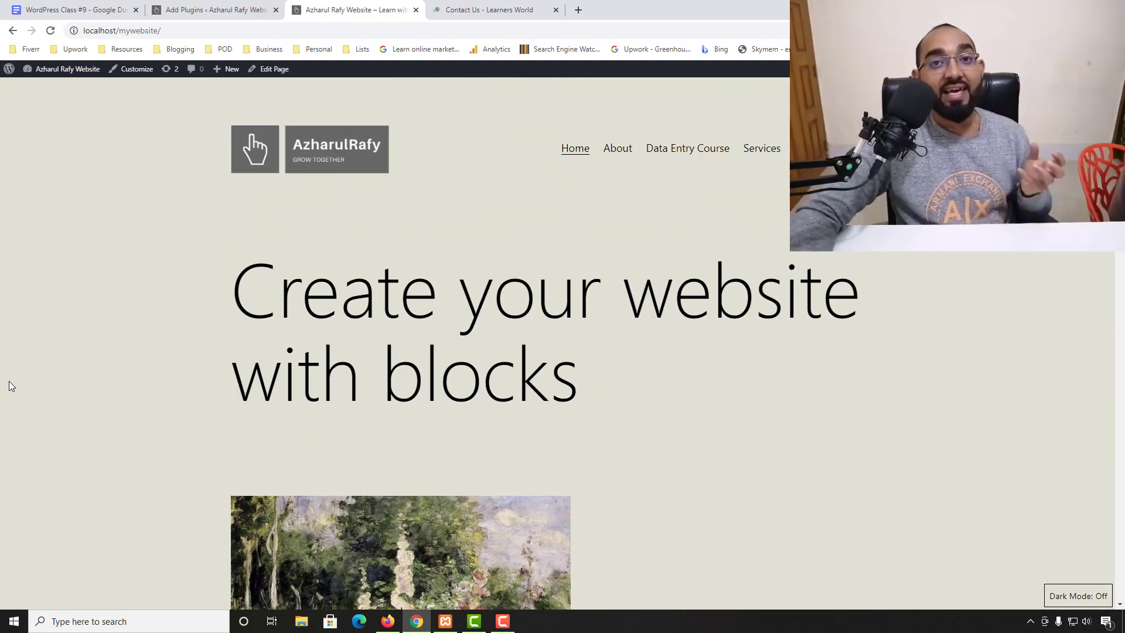
# - Go back to the popular plugins and review the listed ones, from WooCommerce to the migration, backup and SEO plugins
pyautogui.click(214, 9)
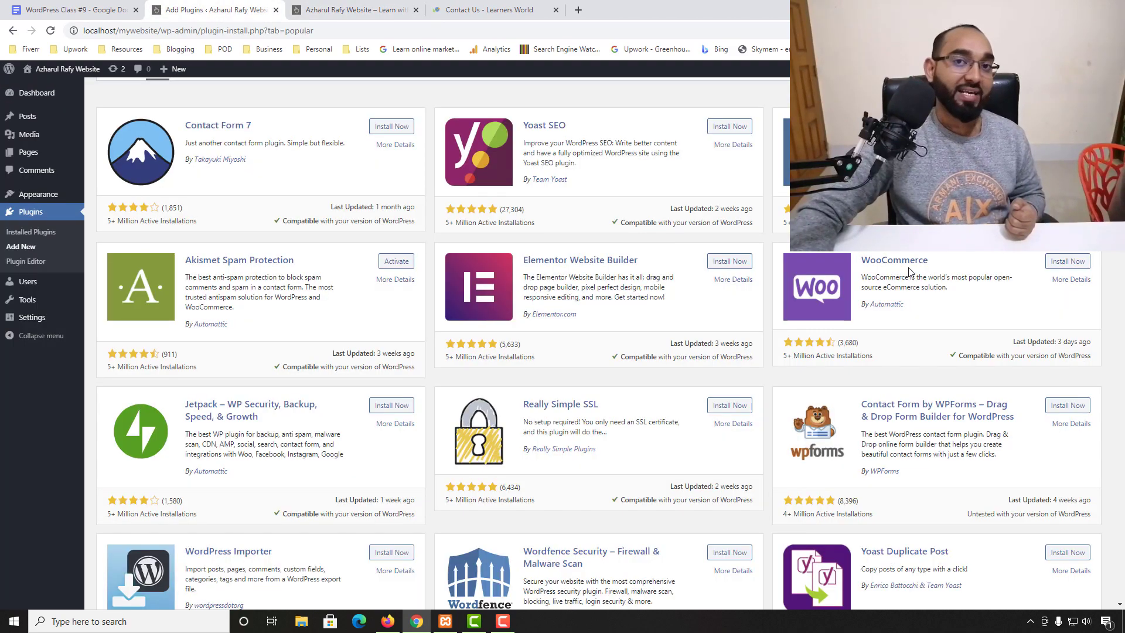
pyautogui.scroll(-4, 911, 281)
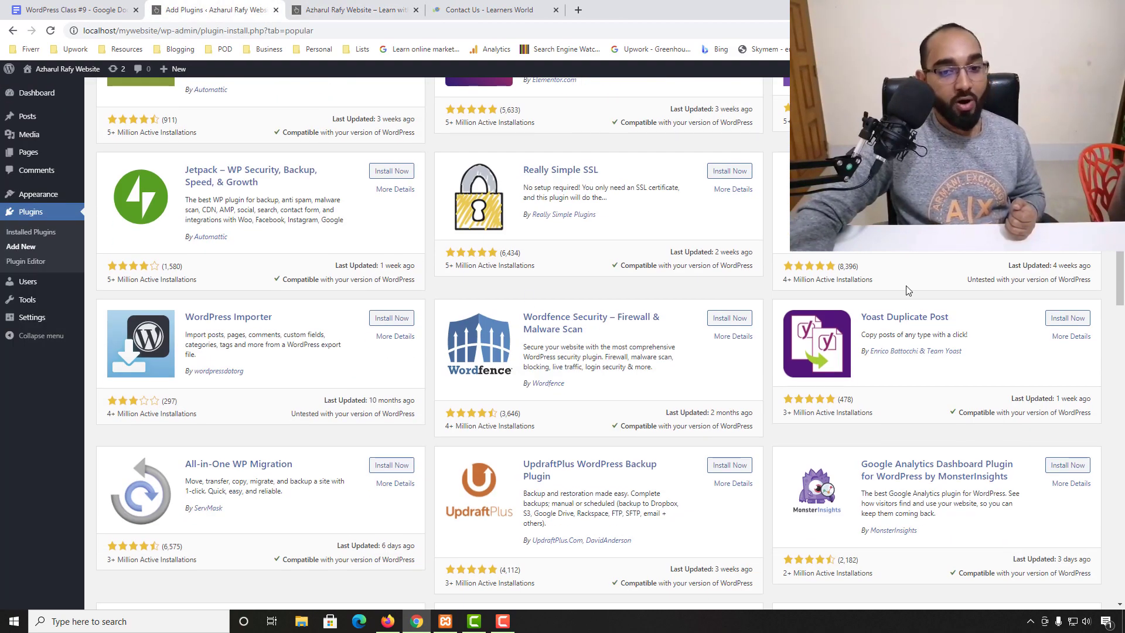
pyautogui.scroll(-4, 915, 448)
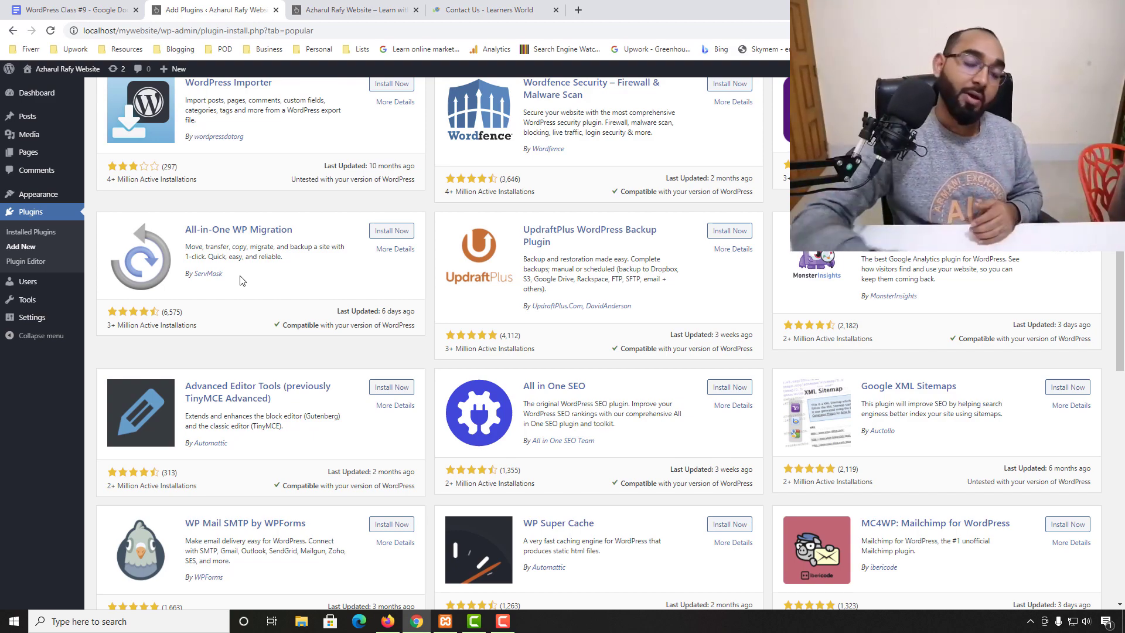
pyautogui.scroll(9, 246, 282)
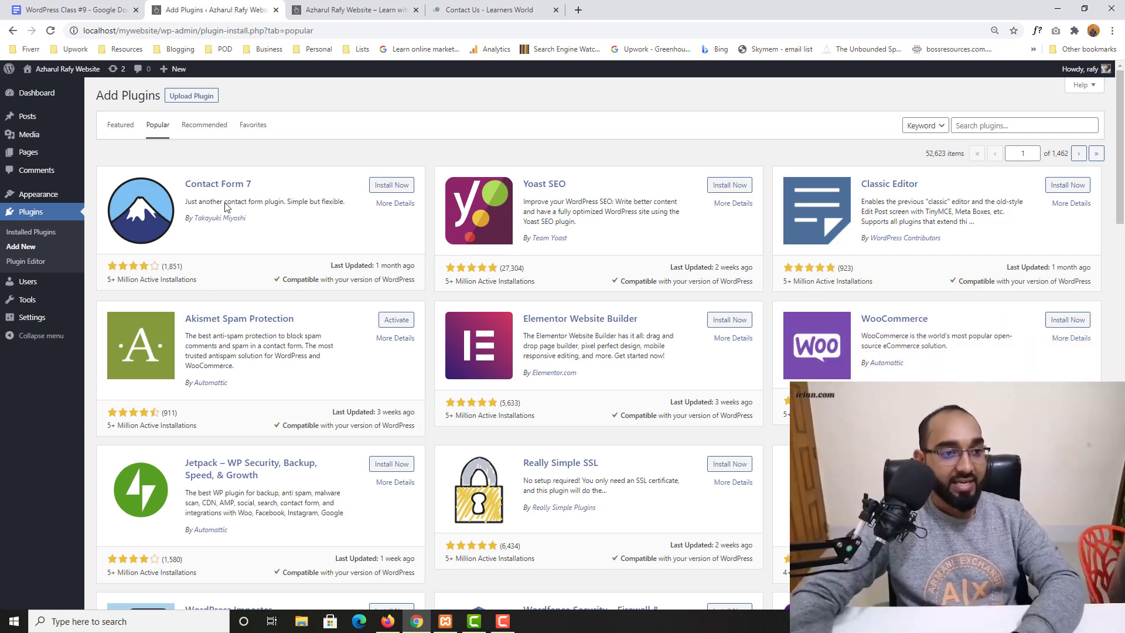
# - Install and activate the Contact Form 7 plugin from the popular plugins
pyautogui.click(393, 190)
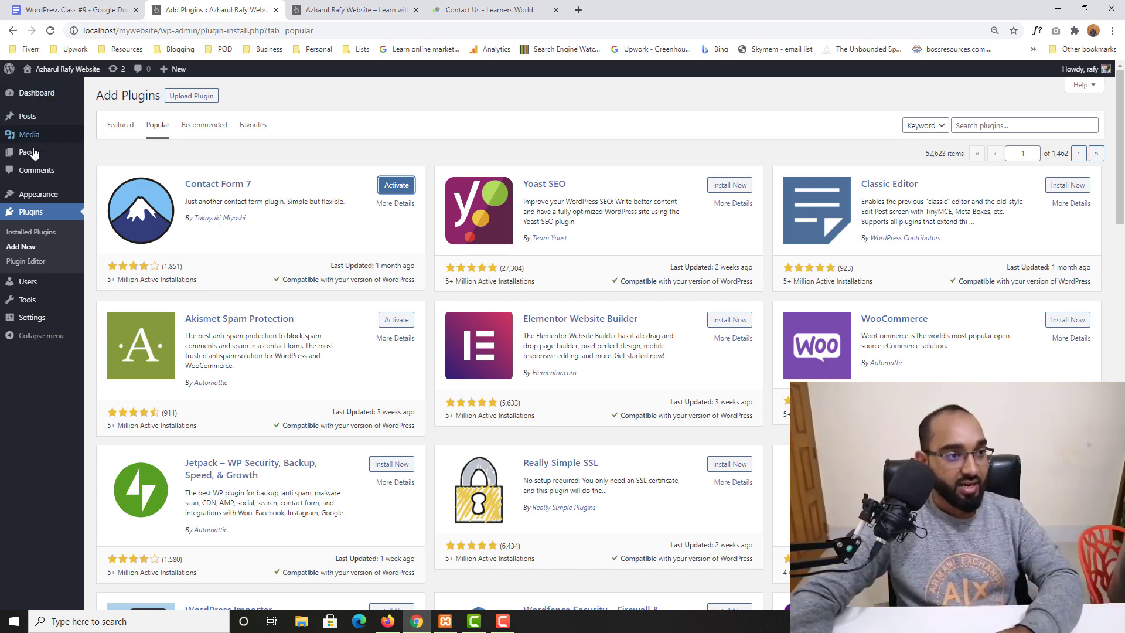
pyautogui.moveTo(19, 107)
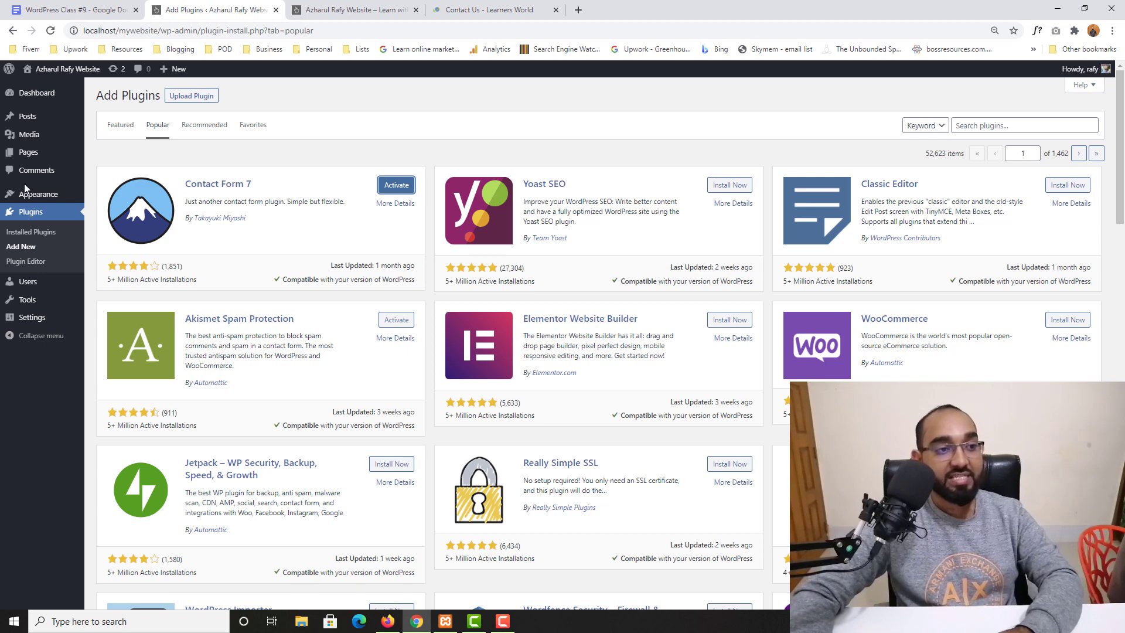
pyautogui.click(389, 188)
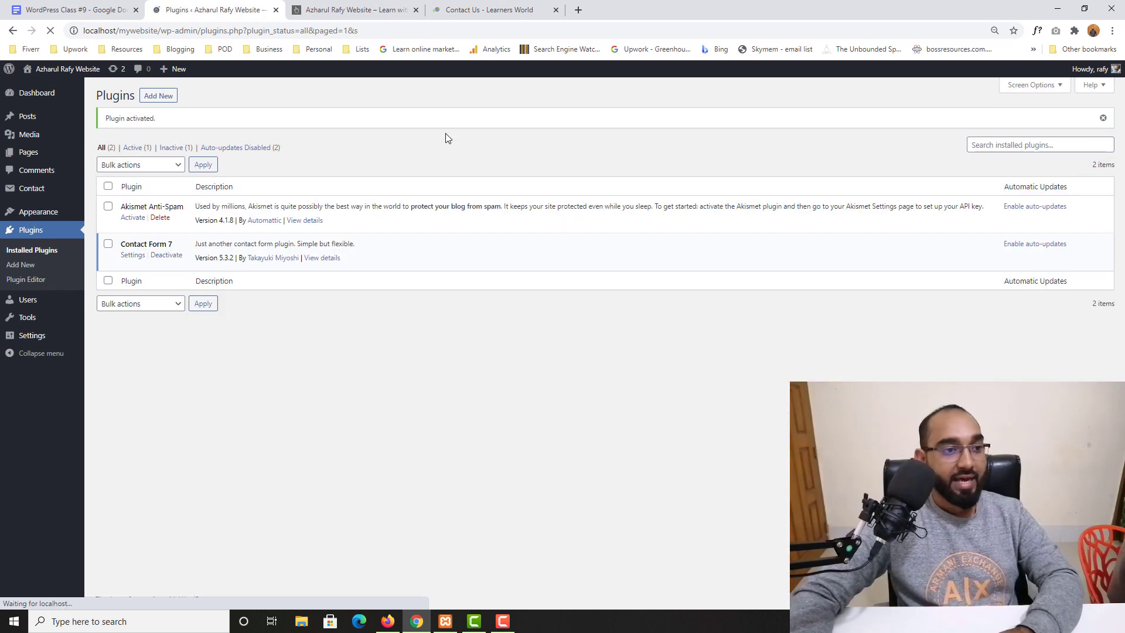
# - Add a new contact form in Contact Form 7 and title it "Contact Us"
pyautogui.moveTo(8, 194)
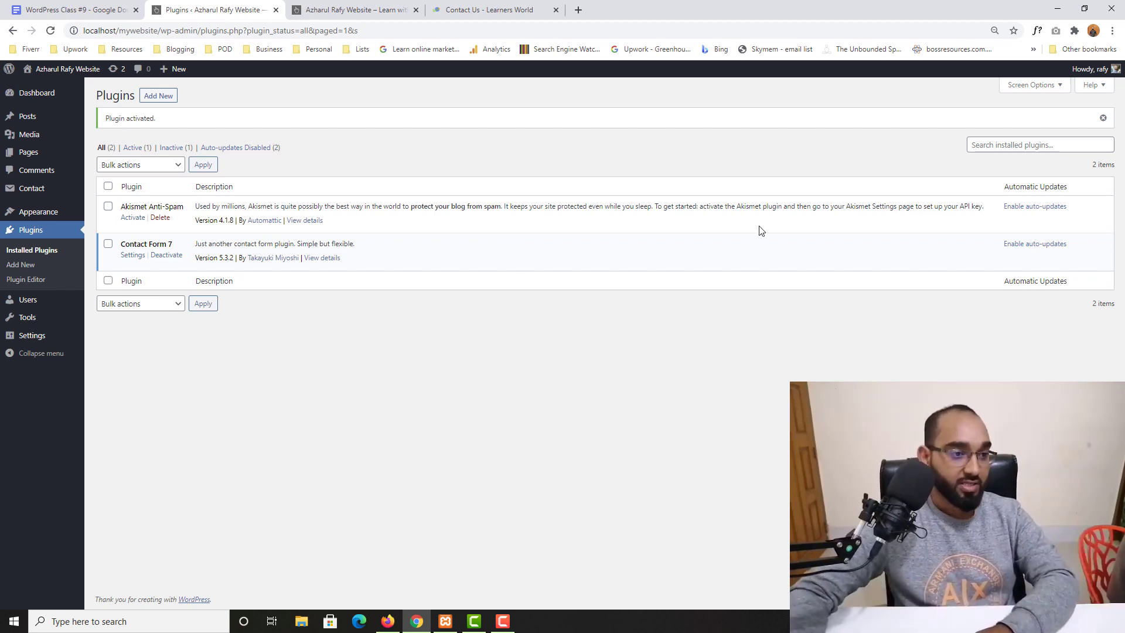
pyautogui.moveTo(45, 191)
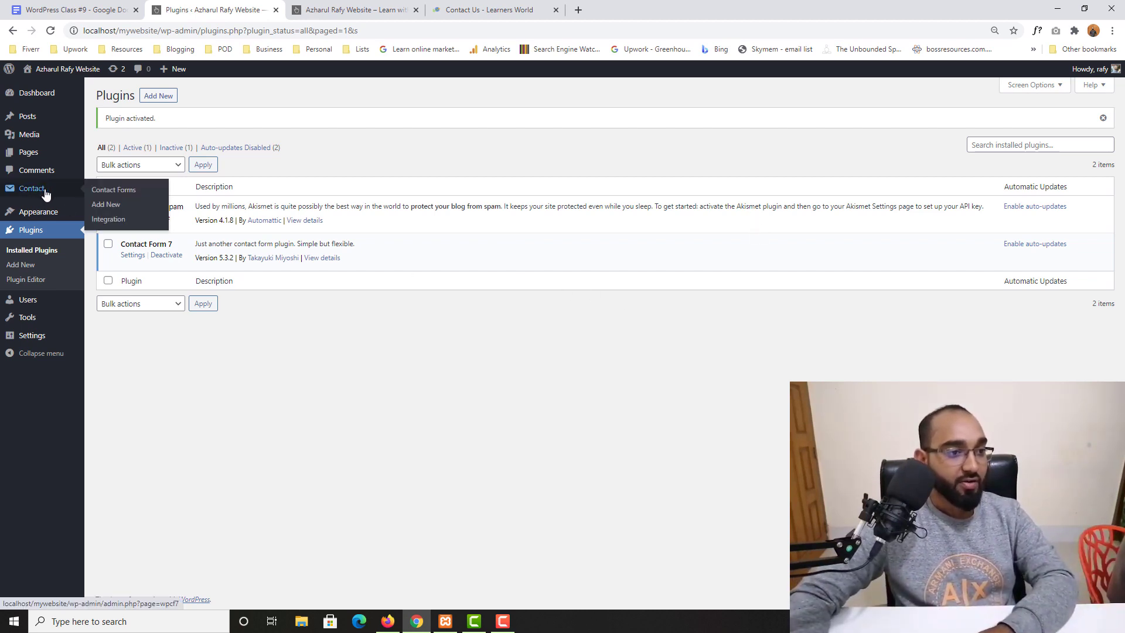
pyautogui.click(113, 191)
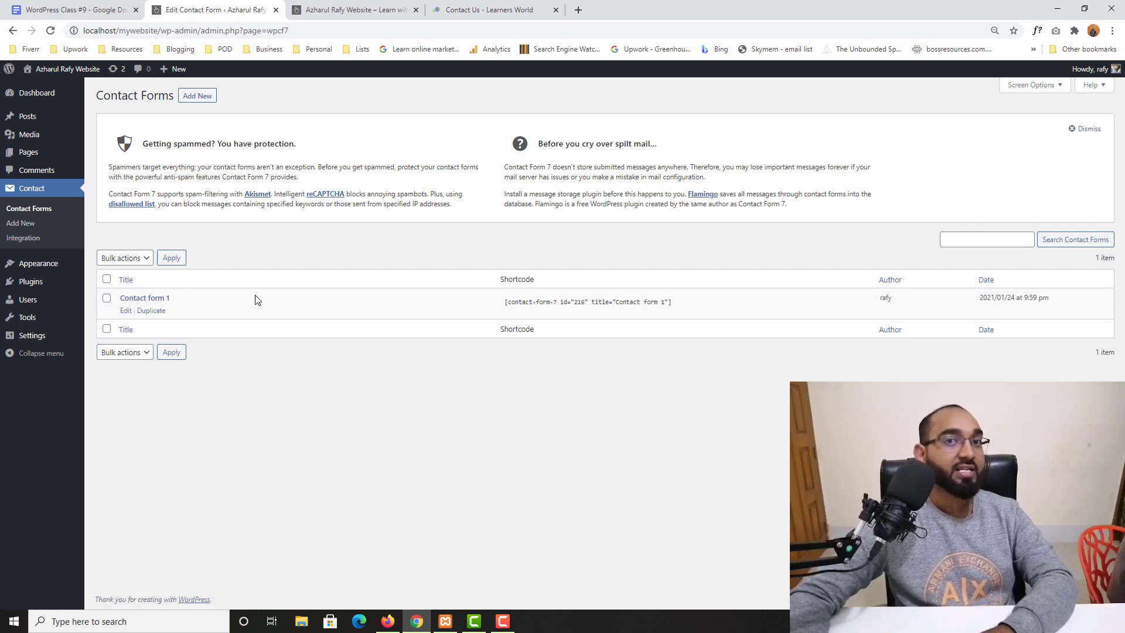
pyautogui.click(189, 97)
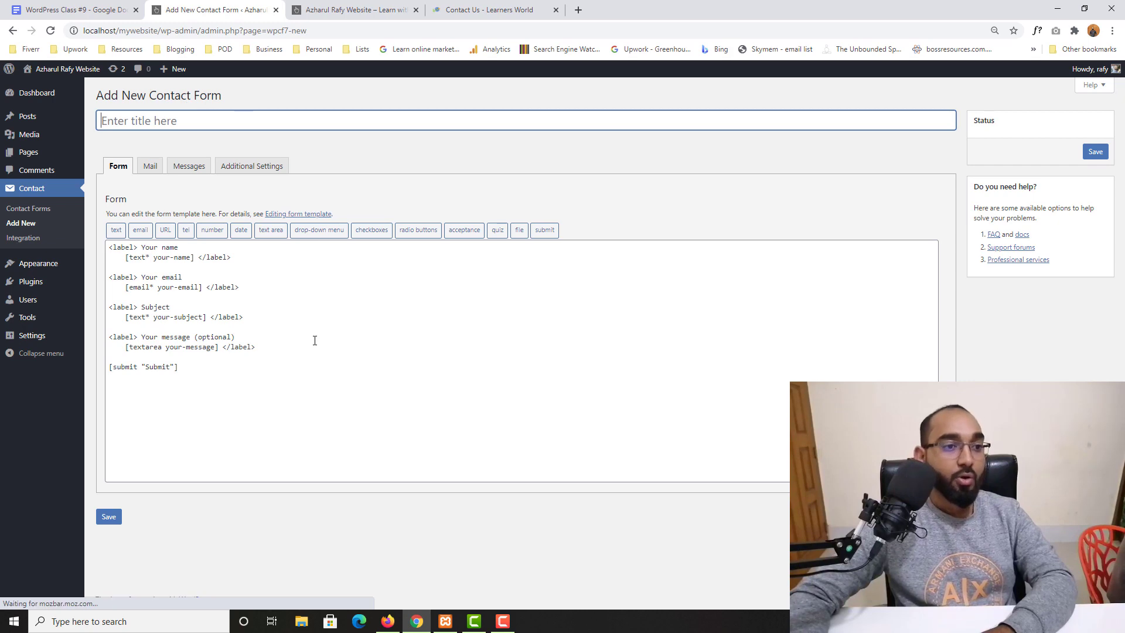
pyautogui.click(167, 121)
pyautogui.write('Contct U')
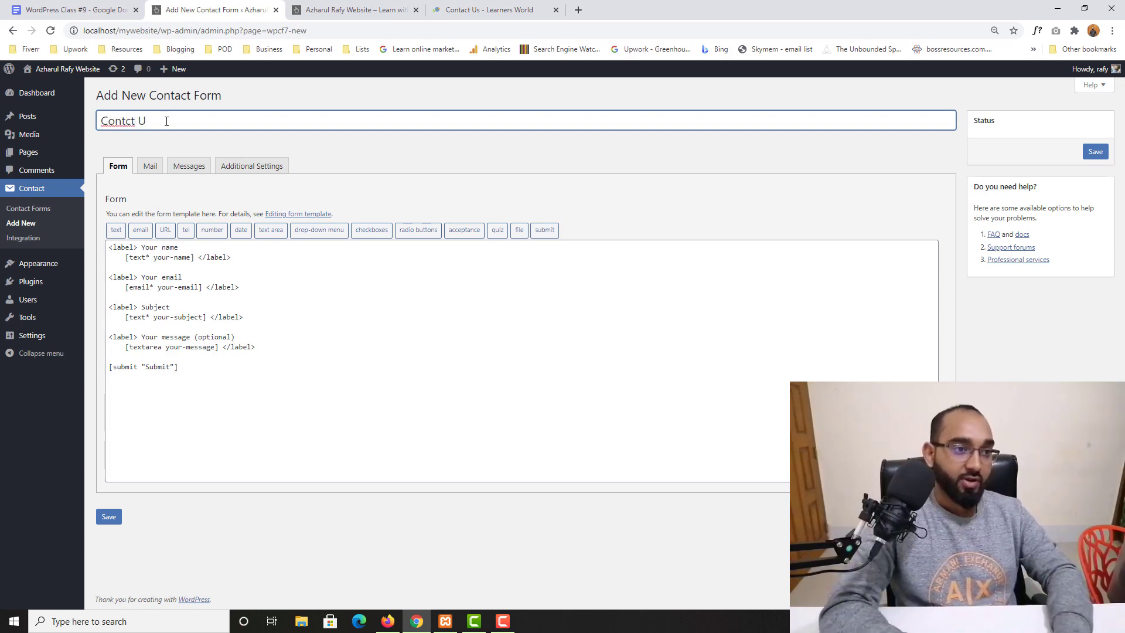
pyautogui.press('BackSpace')
pyautogui.press('BackSpace')
pyautogui.press('BackSpace')
pyautogui.press('BackSpace')
pyautogui.write('act Us')
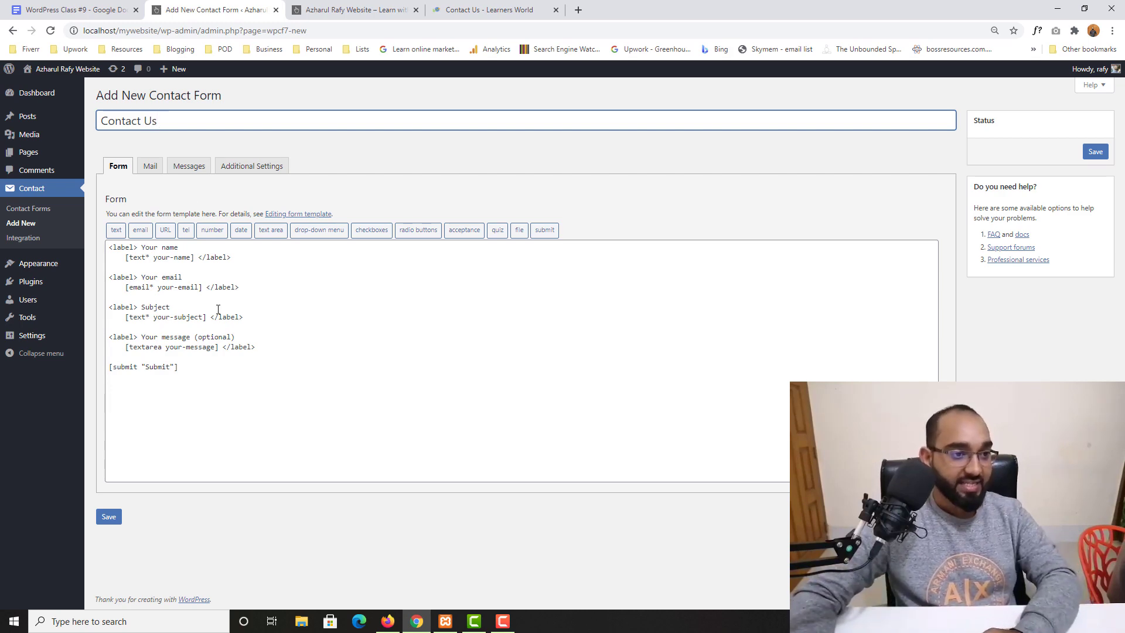
# - Examine the new form's field template, its mail, message and additional settings, and return to the form template
pyautogui.moveTo(109, 248); pyautogui.dragTo(181, 372)
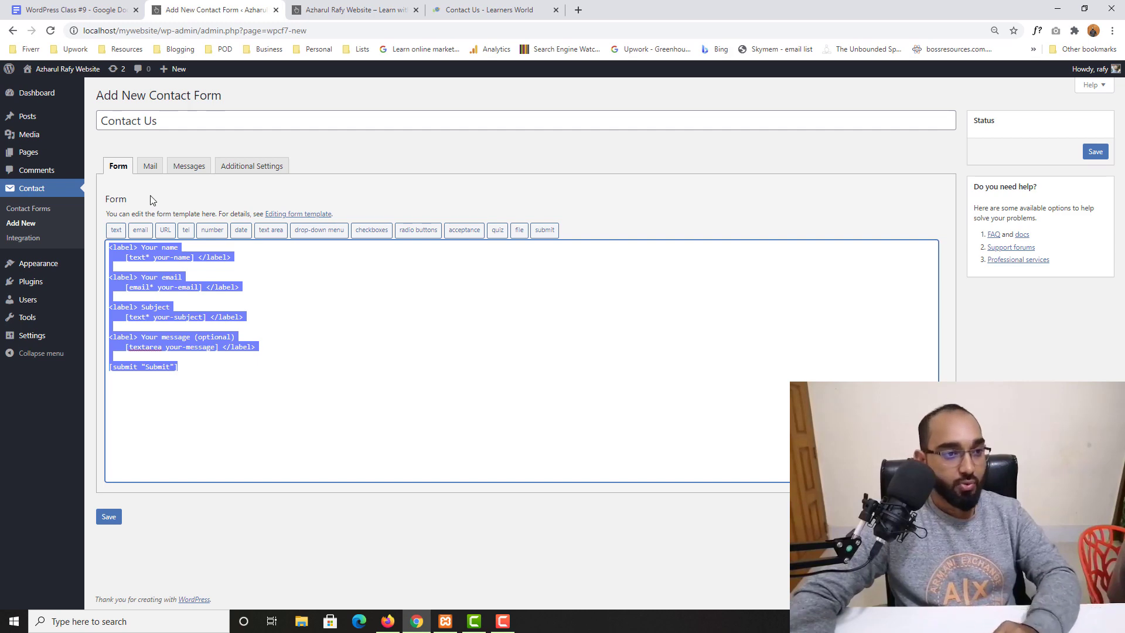
pyautogui.click(150, 167)
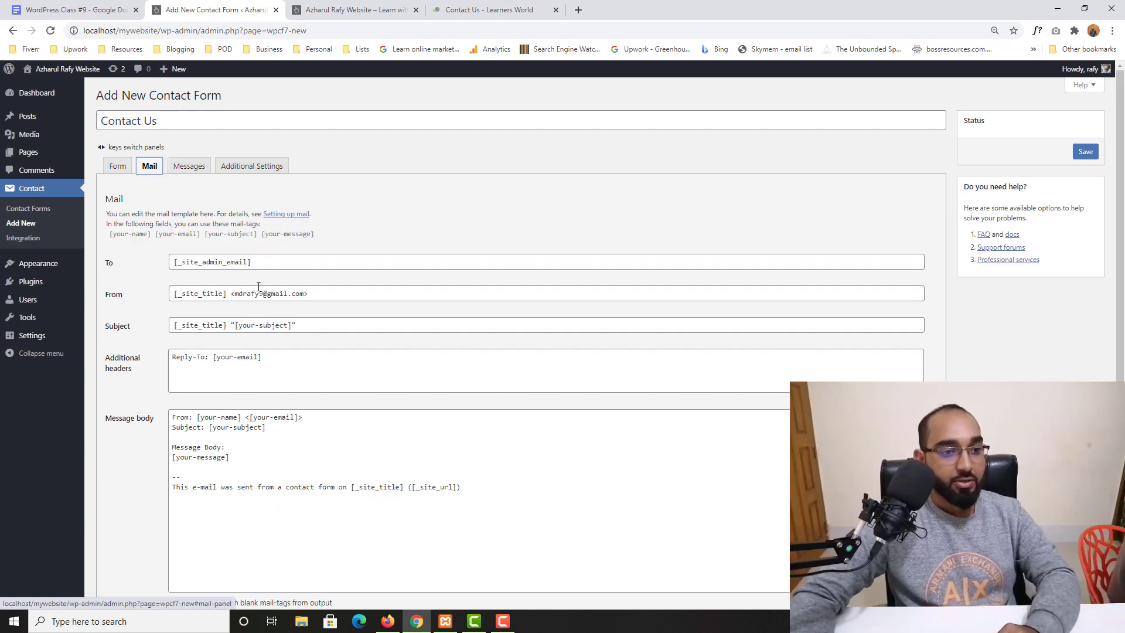
pyautogui.scroll(-4, 369, 284)
pyautogui.scroll(4, 183, 349)
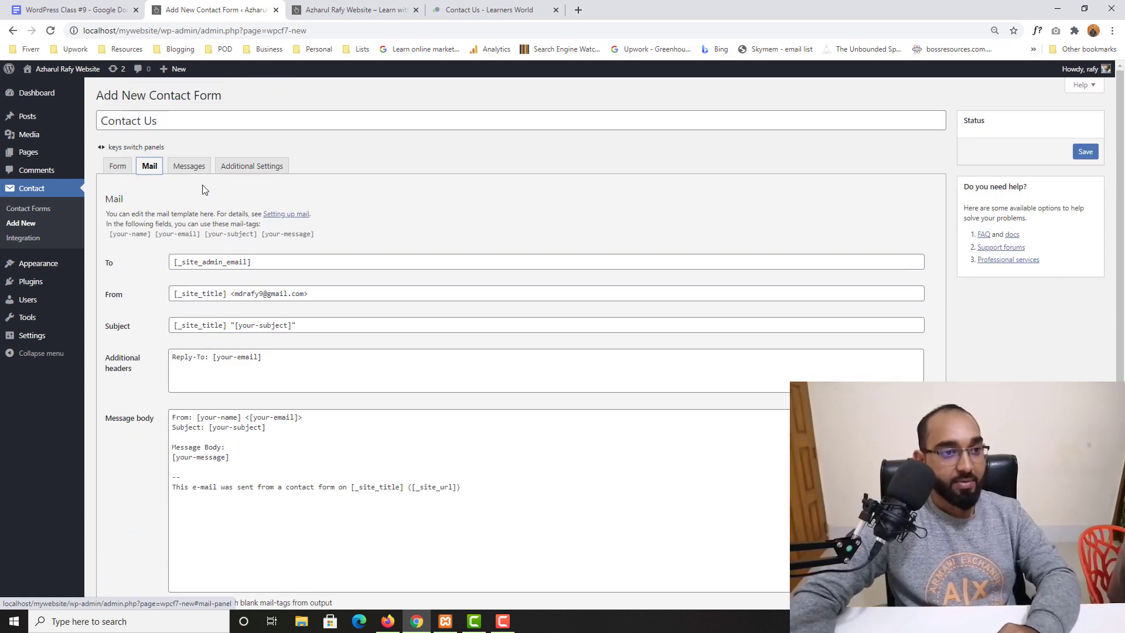
pyautogui.click(188, 167)
pyautogui.scroll(-3, 248, 384)
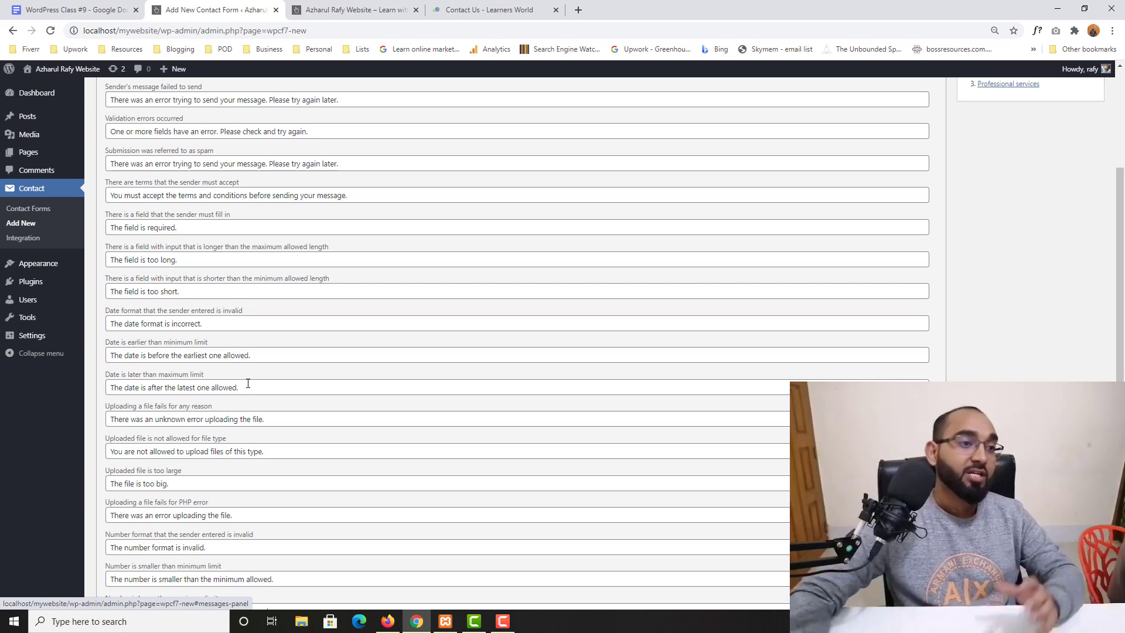
pyautogui.scroll(1, 276, 318)
pyautogui.scroll(2, 276, 318)
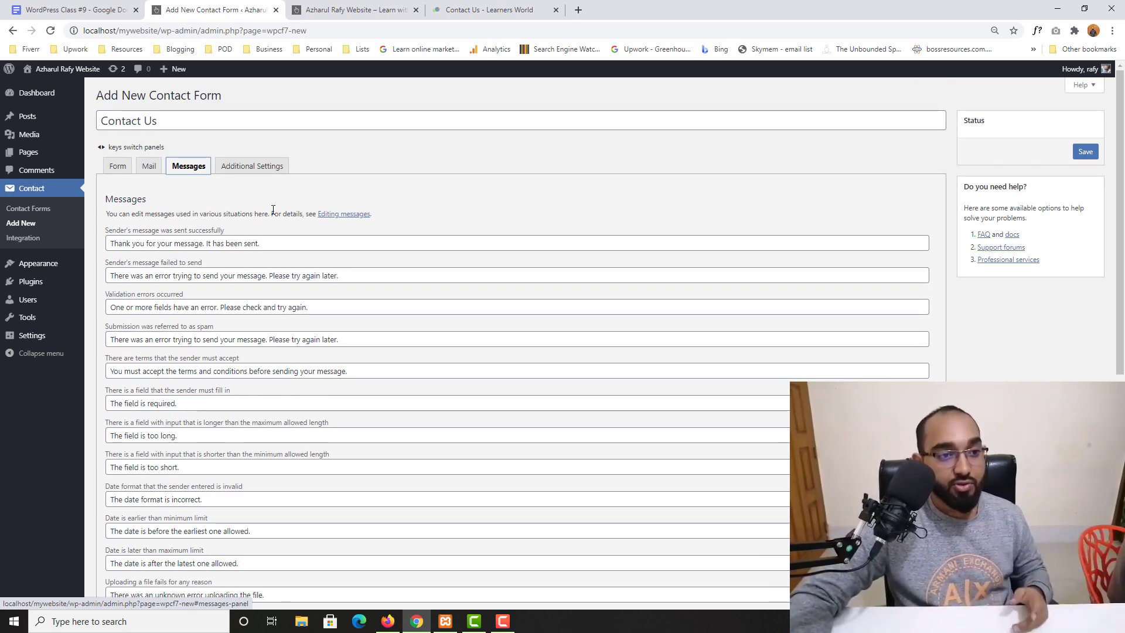
pyautogui.click(249, 168)
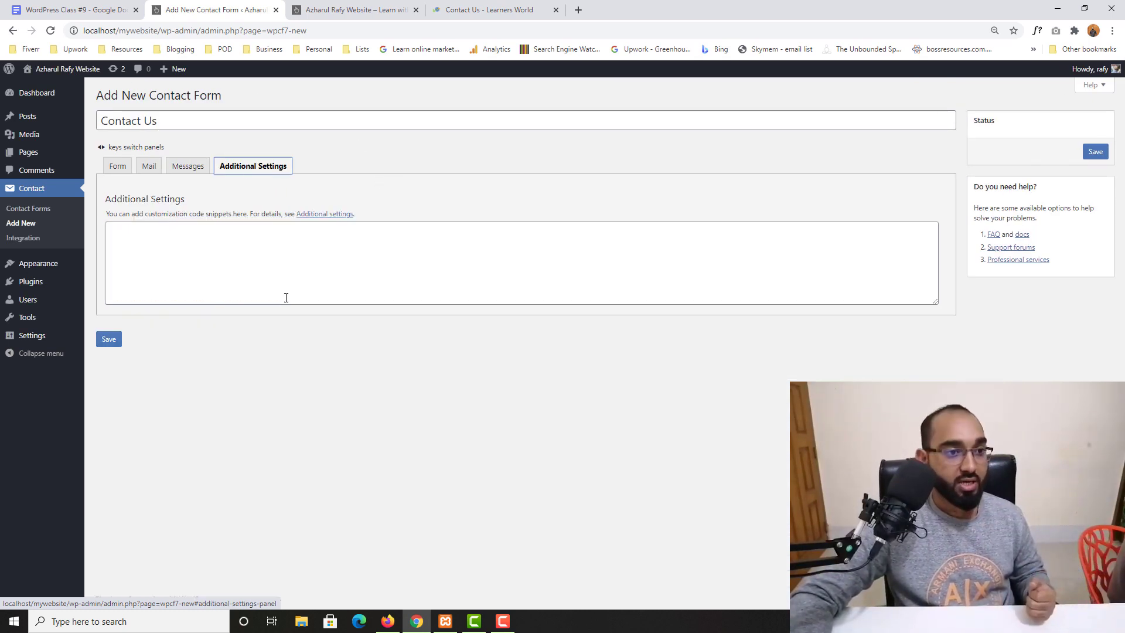
pyautogui.click(125, 168)
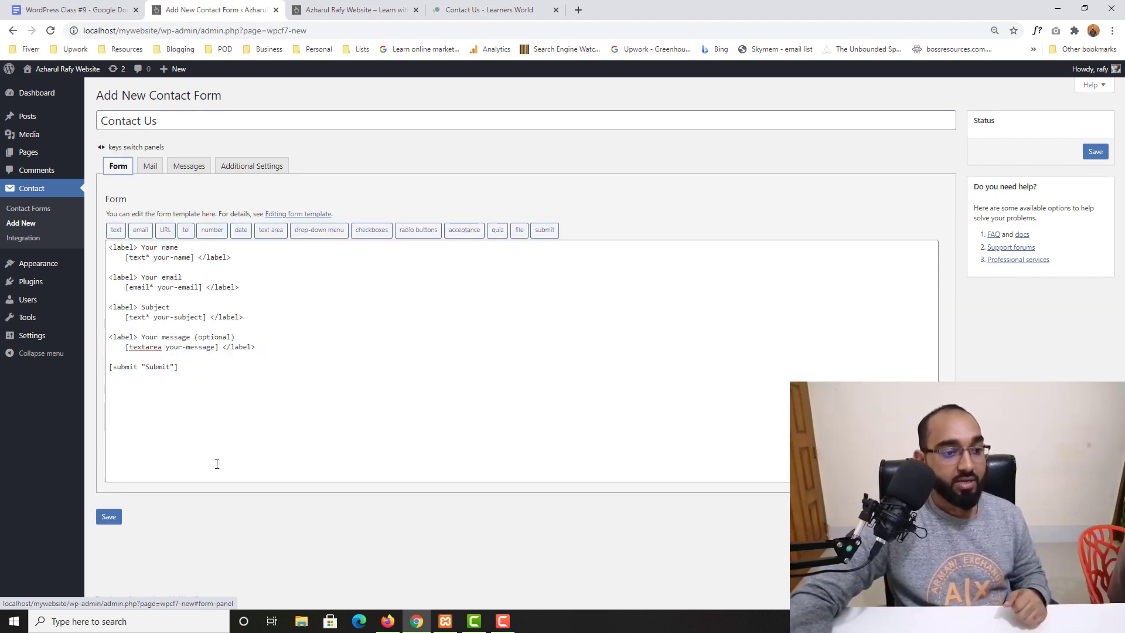
# - Save the Contact Us form and copy its shortcode from the list of contact forms
pyautogui.click(109, 516)
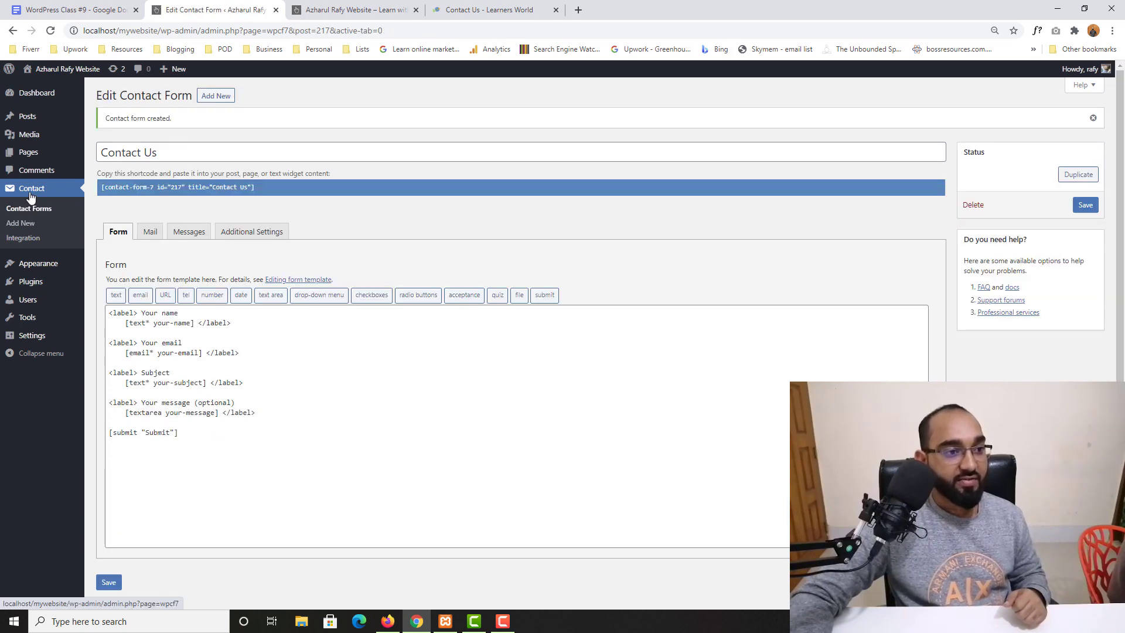
pyautogui.click(35, 191)
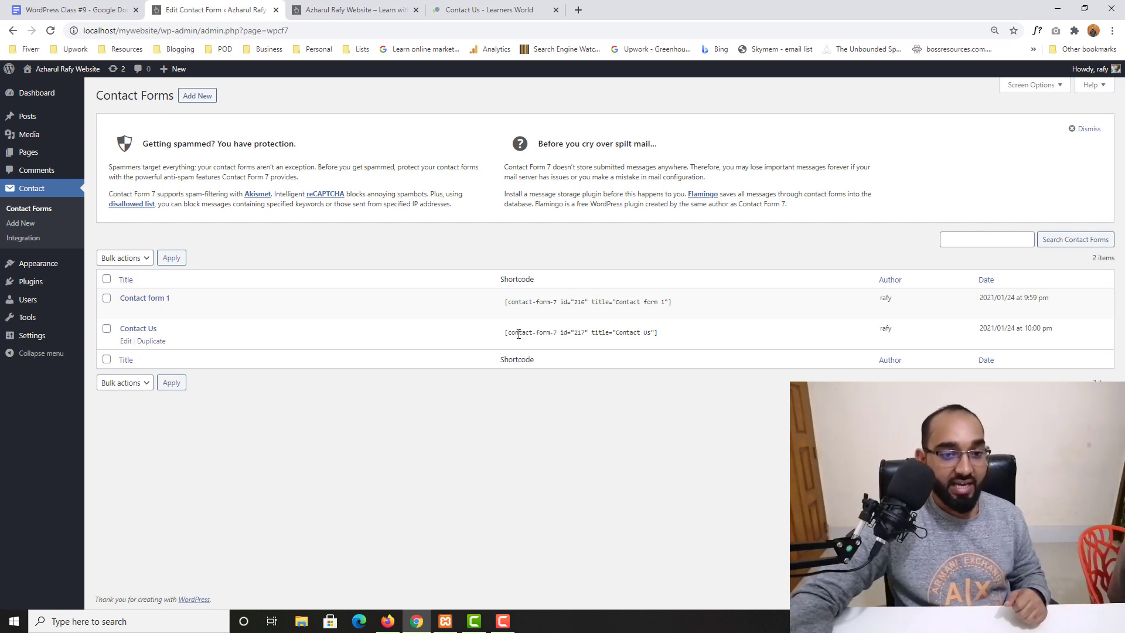
pyautogui.click(500, 334)
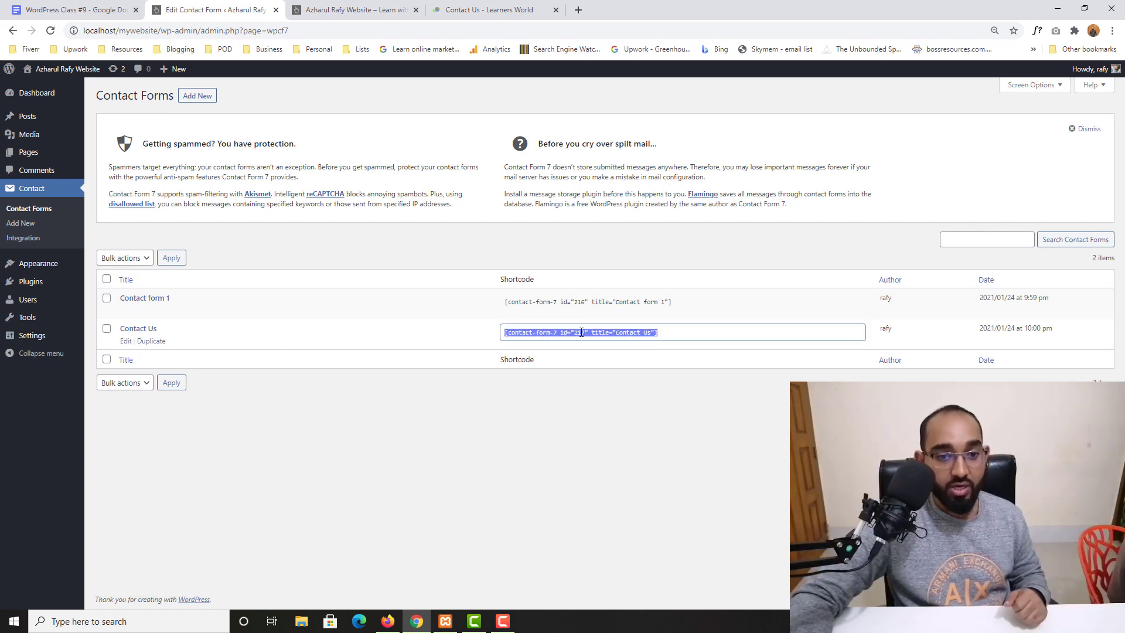
pyautogui.rightClick(601, 337)
pyautogui.click(606, 341)
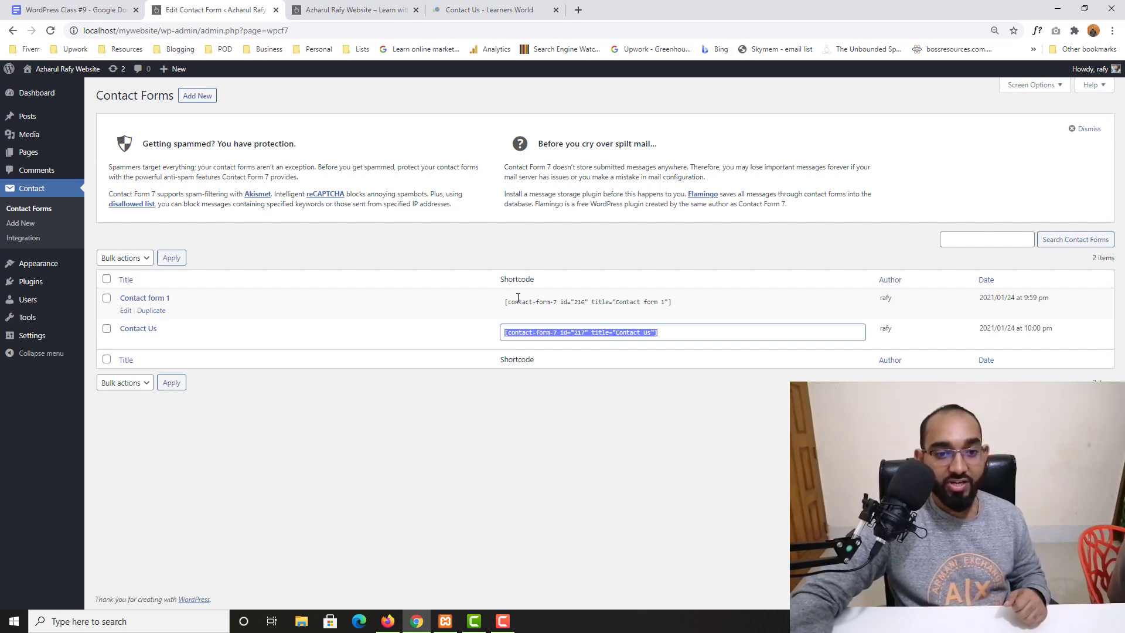
pyautogui.click(559, 299)
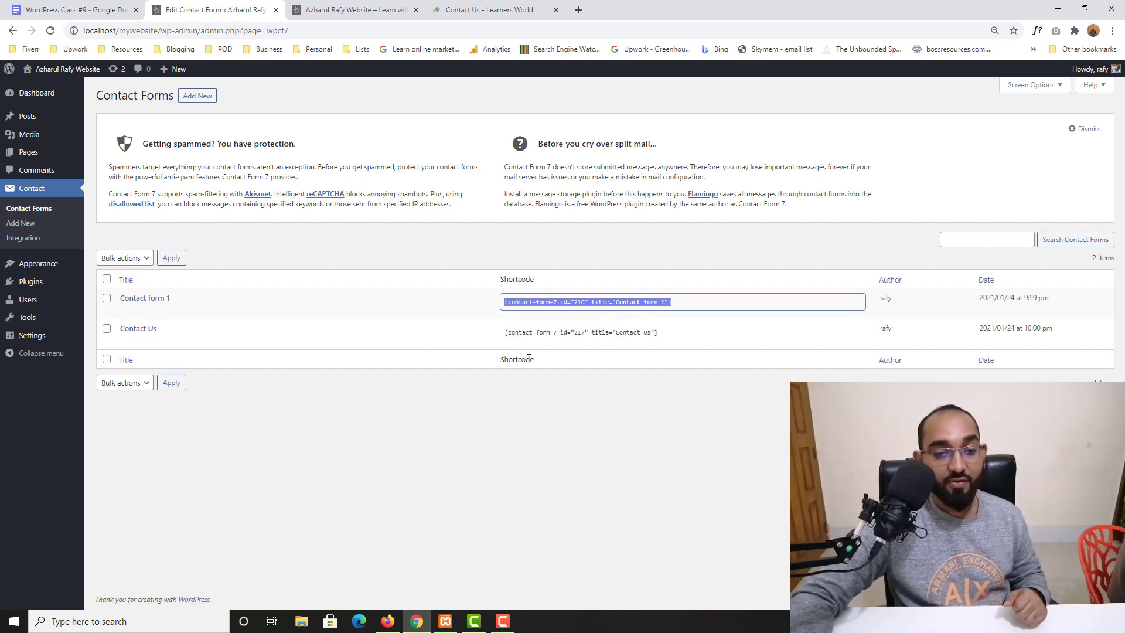
pyautogui.click(533, 333)
pyautogui.rightClick(529, 333)
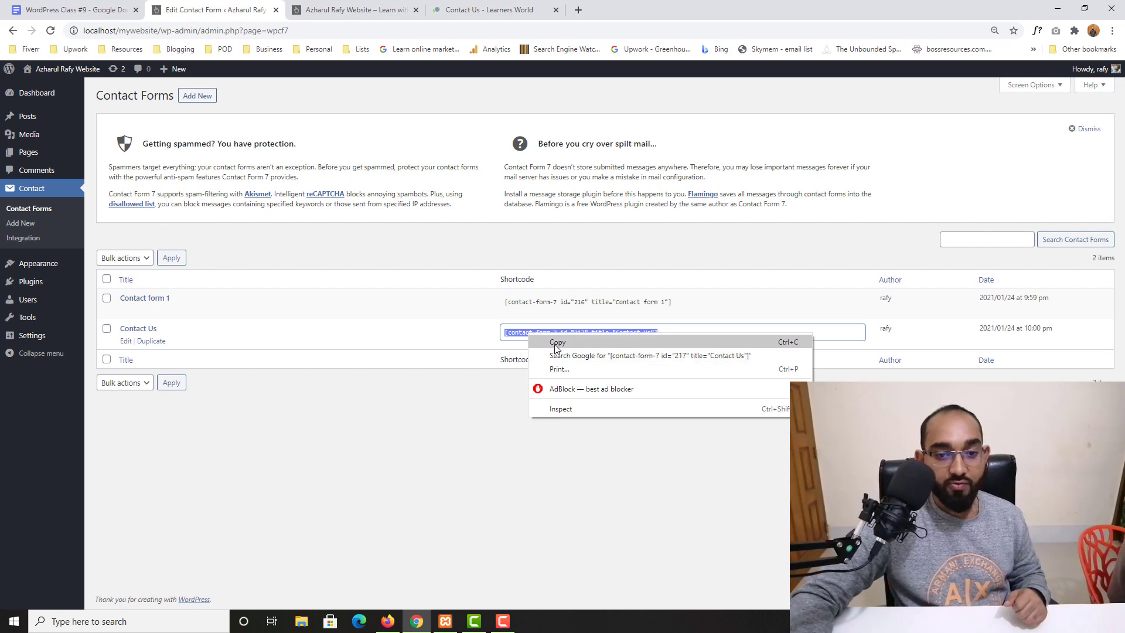
pyautogui.click(558, 345)
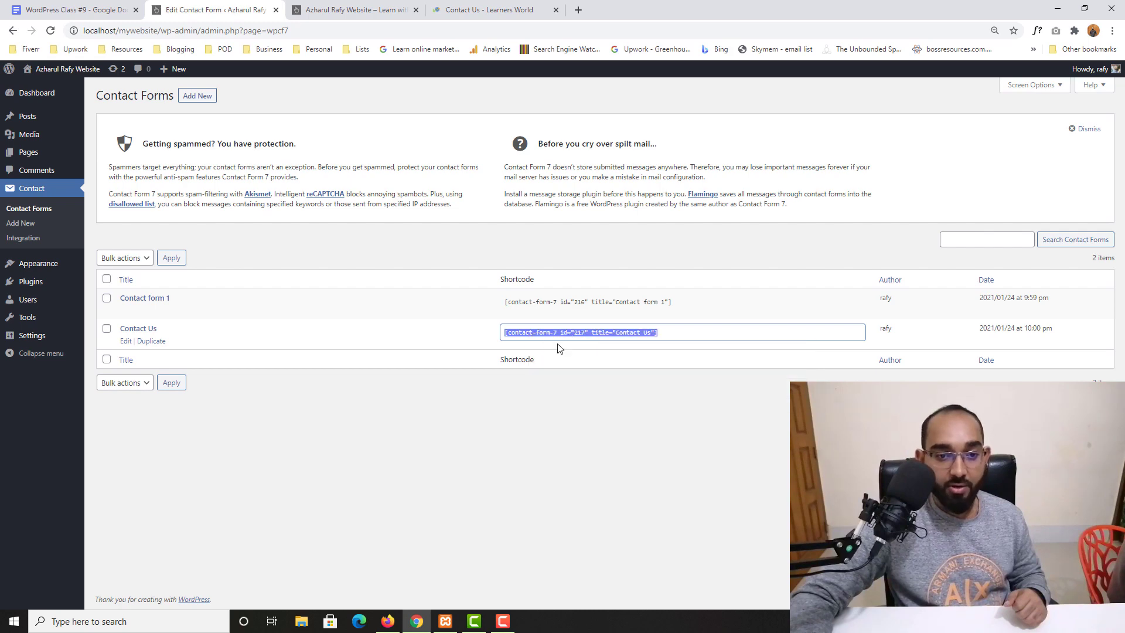
# - Switch to the local site and open the list of all its pages in the dashboard
pyautogui.click(359, 5)
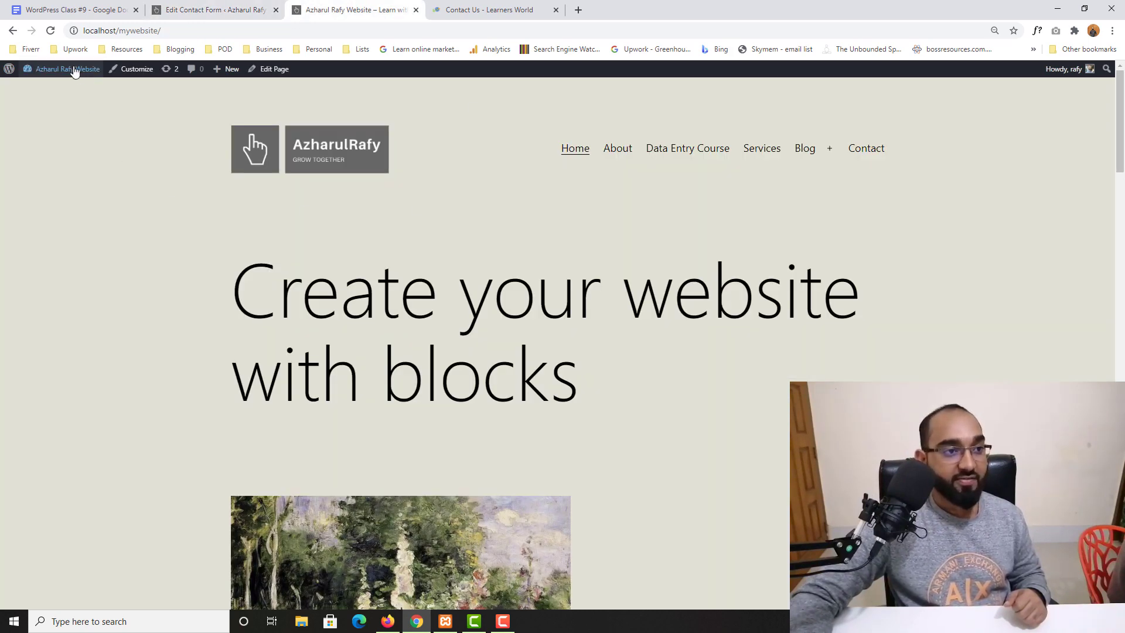
pyautogui.click(62, 85)
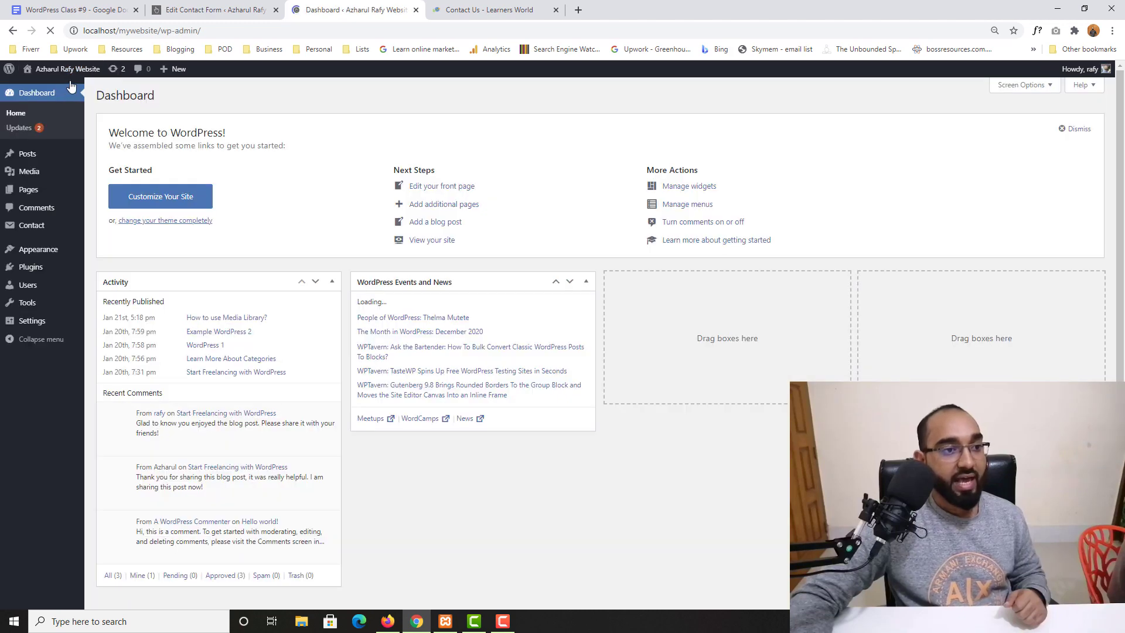
pyautogui.moveTo(29, 198)
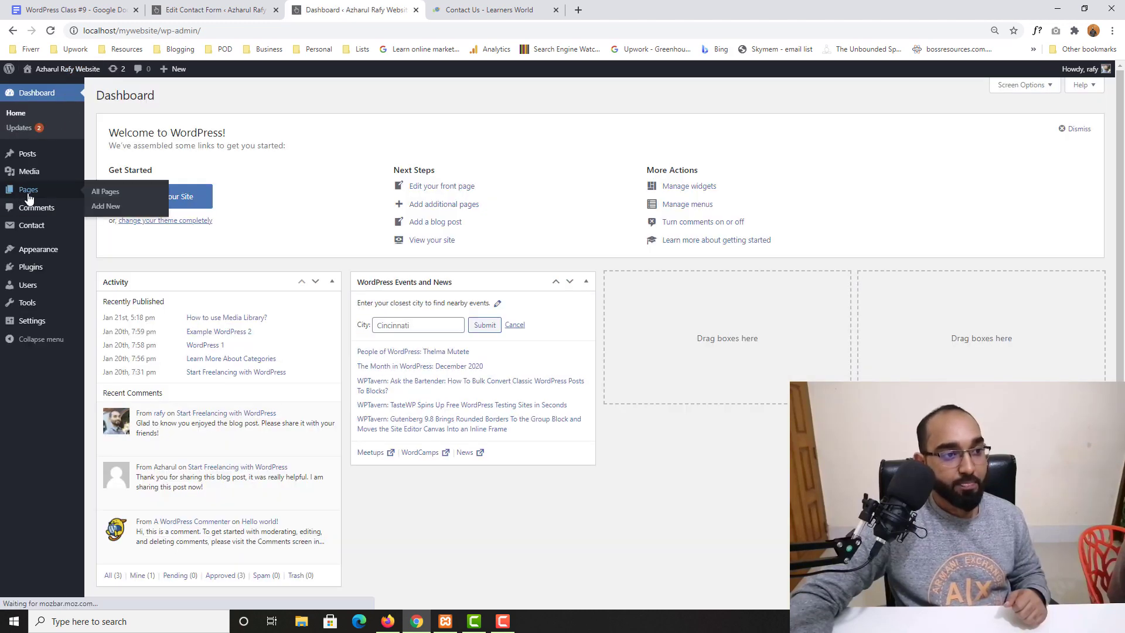
pyautogui.click(106, 191)
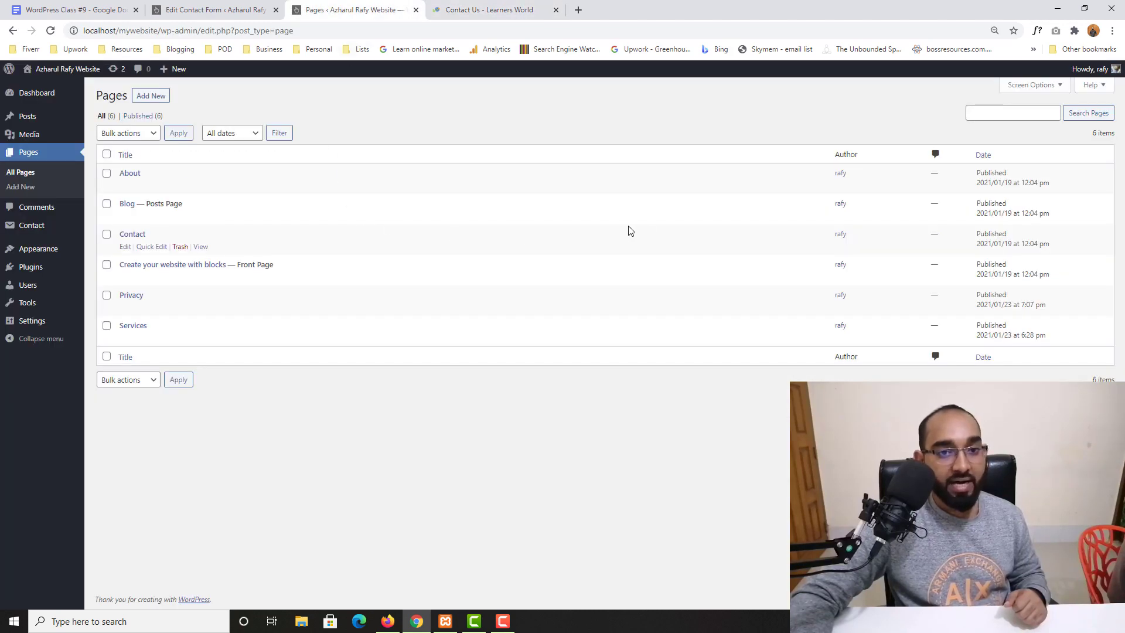
# - Compare the Learners World contact page with the local site's Contact page, viewing the local site in a separate tab
pyautogui.click(549, 7)
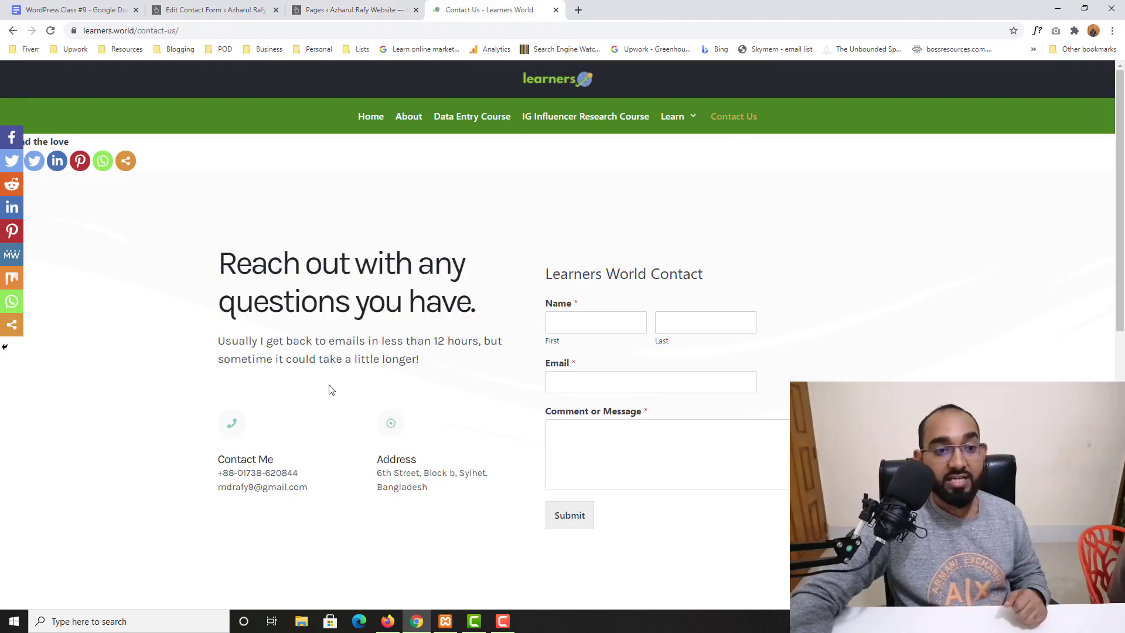
pyautogui.click(351, 10)
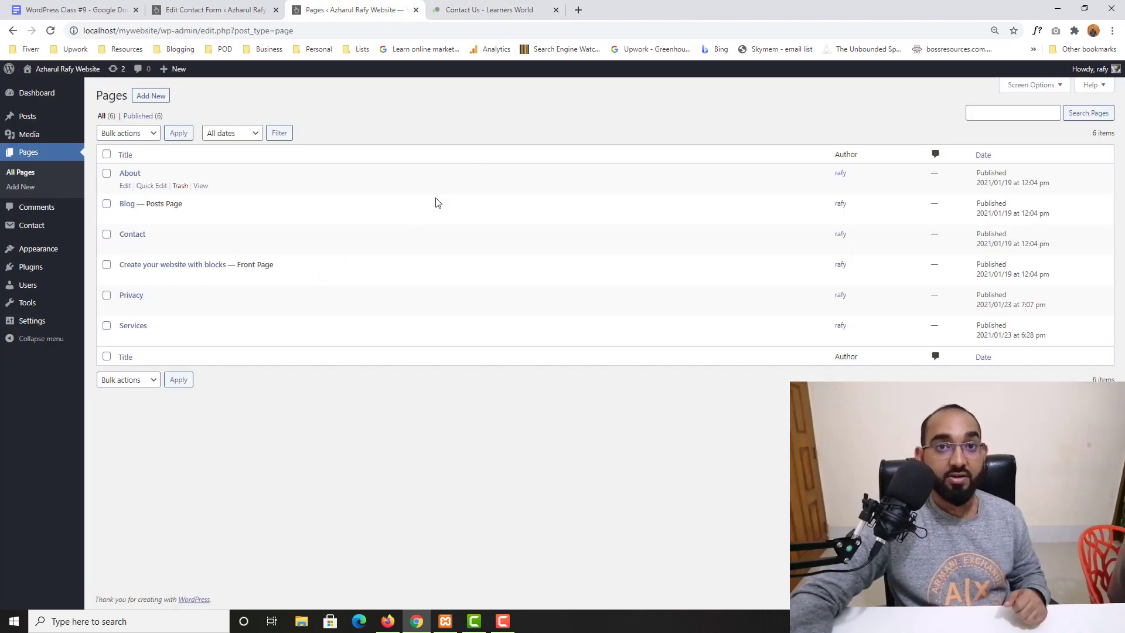
pyautogui.rightClick(47, 86)
pyautogui.click(88, 93)
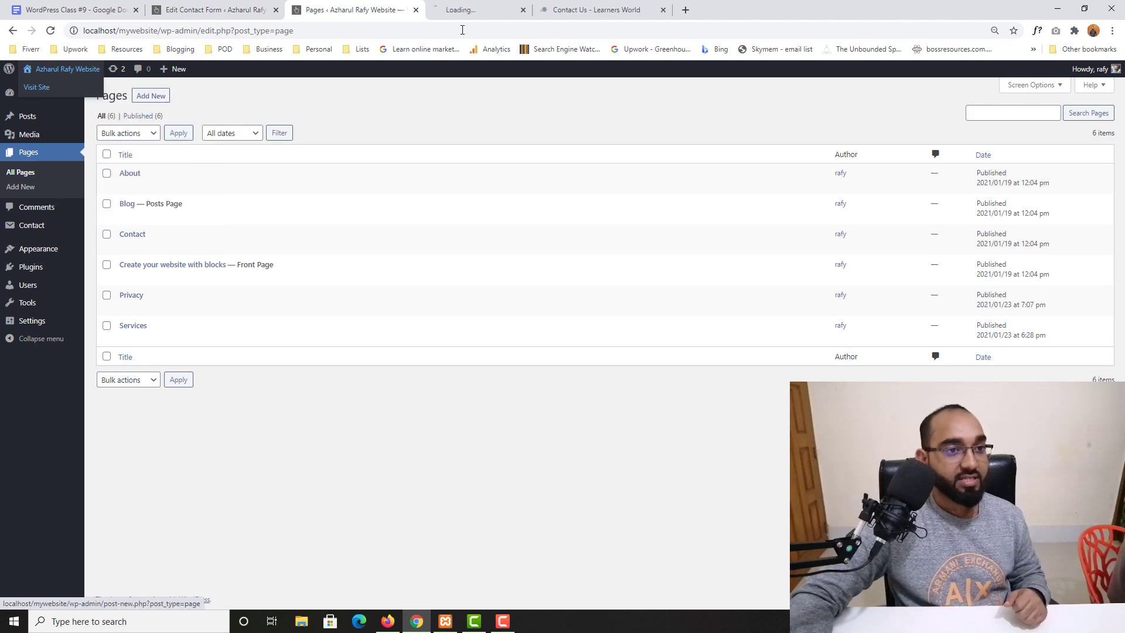
pyautogui.click(516, 10)
pyautogui.click(866, 149)
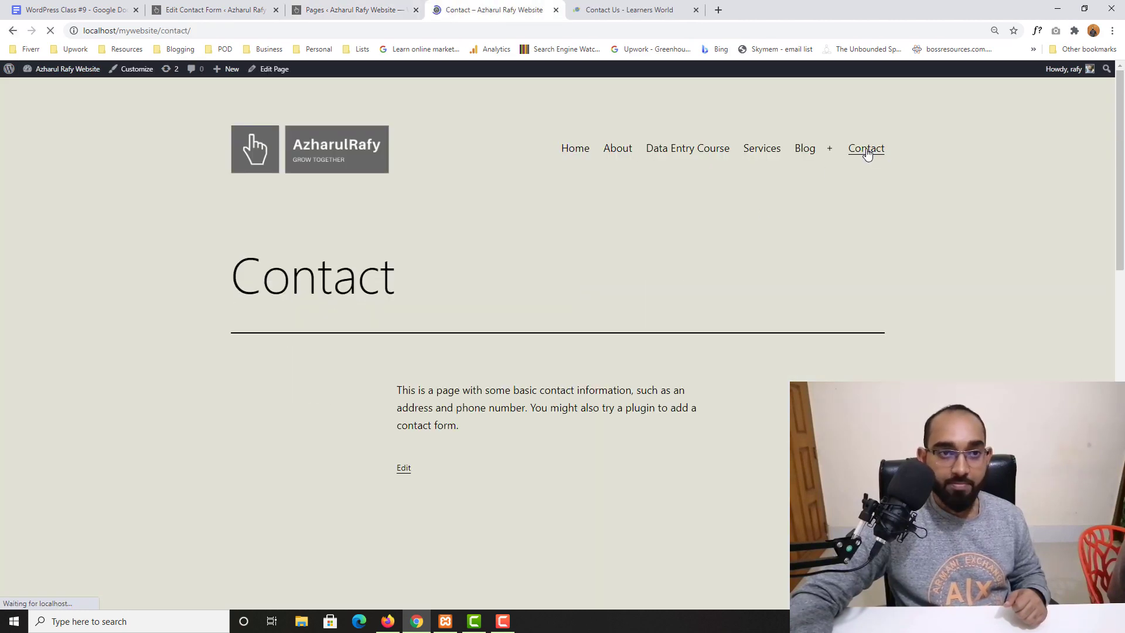
pyautogui.scroll(-3, 691, 291)
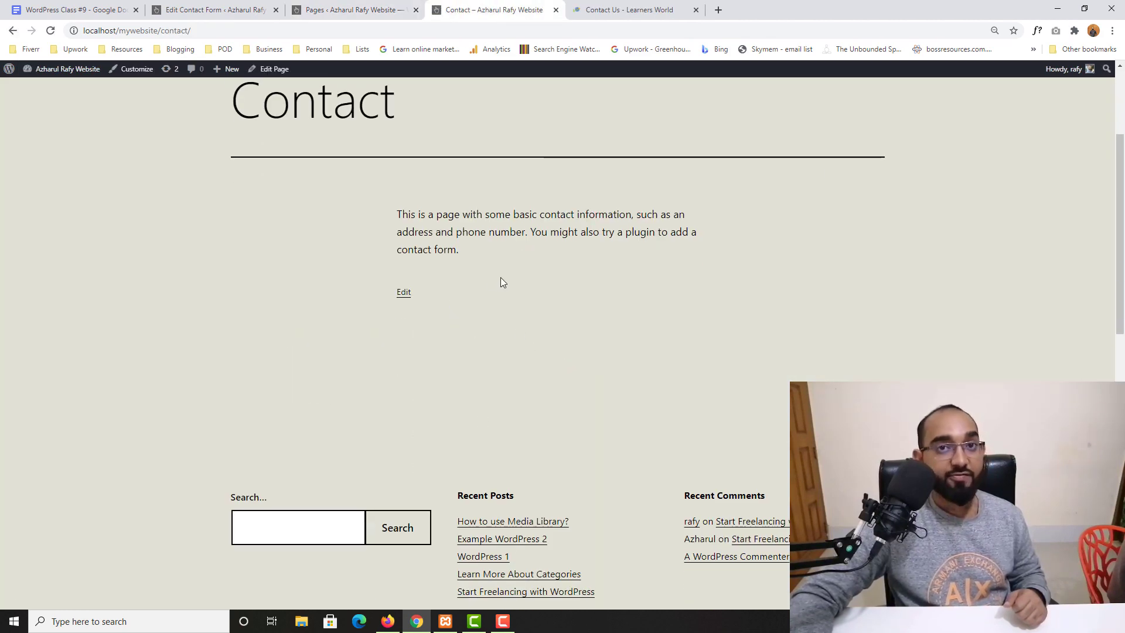
# - Open the Contact page from the pages list for editing and place the cursor in its introductory paragraph
pyautogui.click(336, 6)
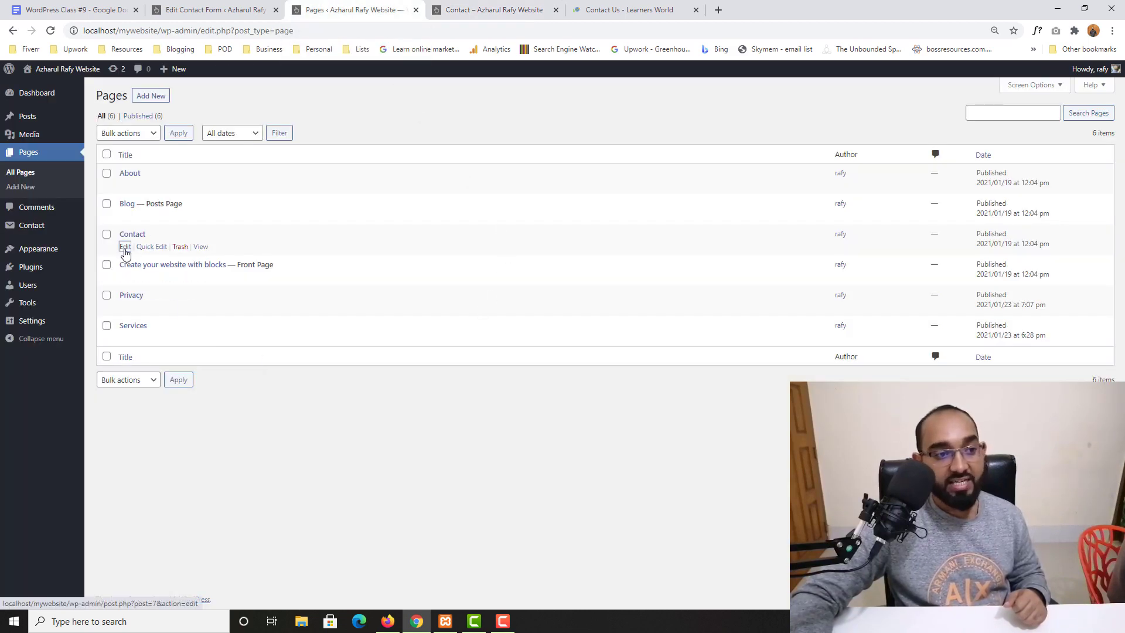
pyautogui.click(125, 247)
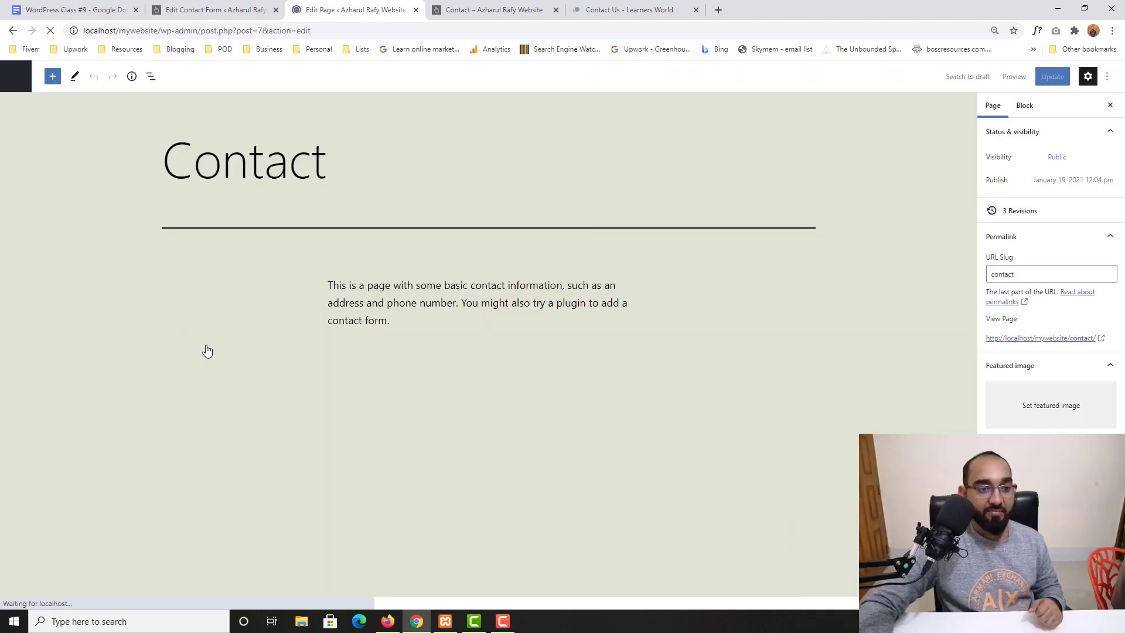
pyautogui.click(408, 322)
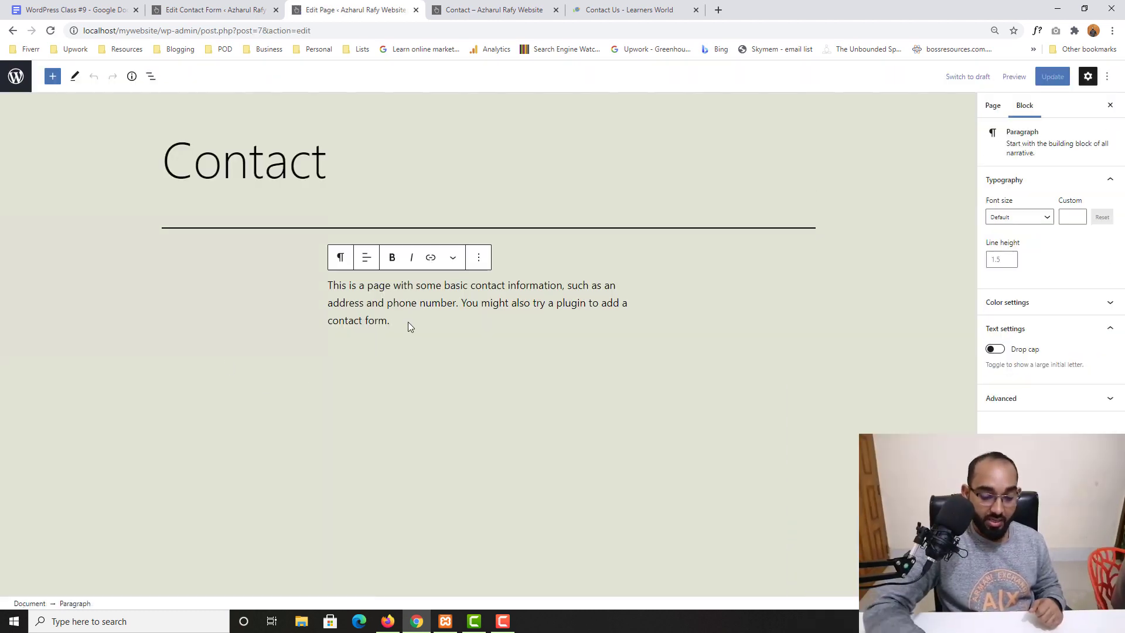
# - Add a Shortcode block below the paragraph containing [contact-form-7 id="217" title="Contact Us"] and update the page
pyautogui.press('Return')
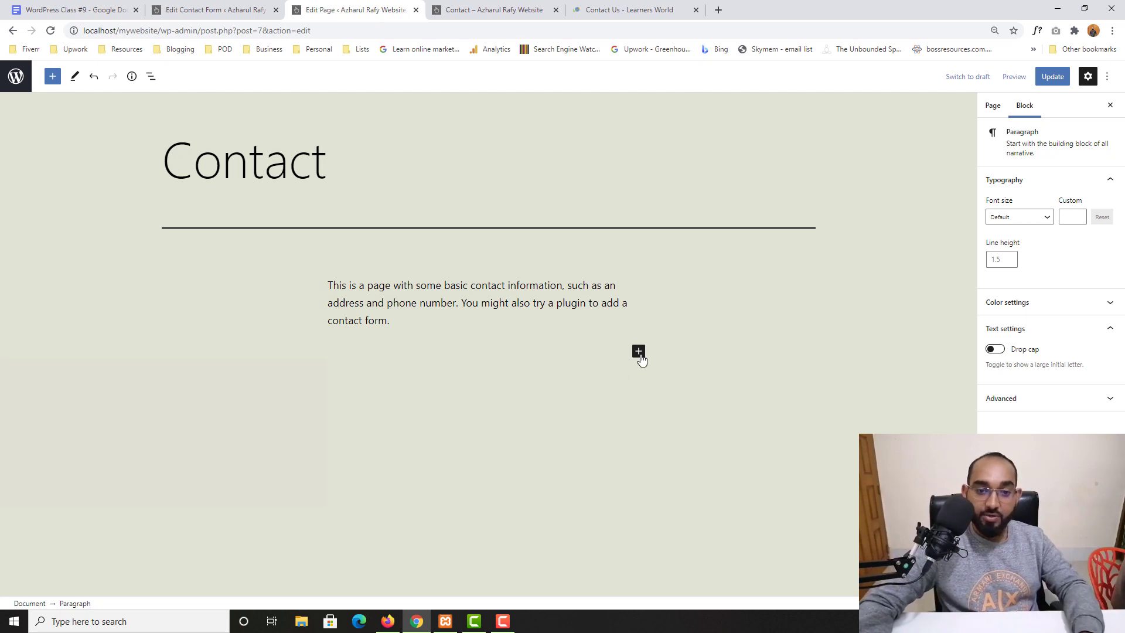
pyautogui.click(639, 353)
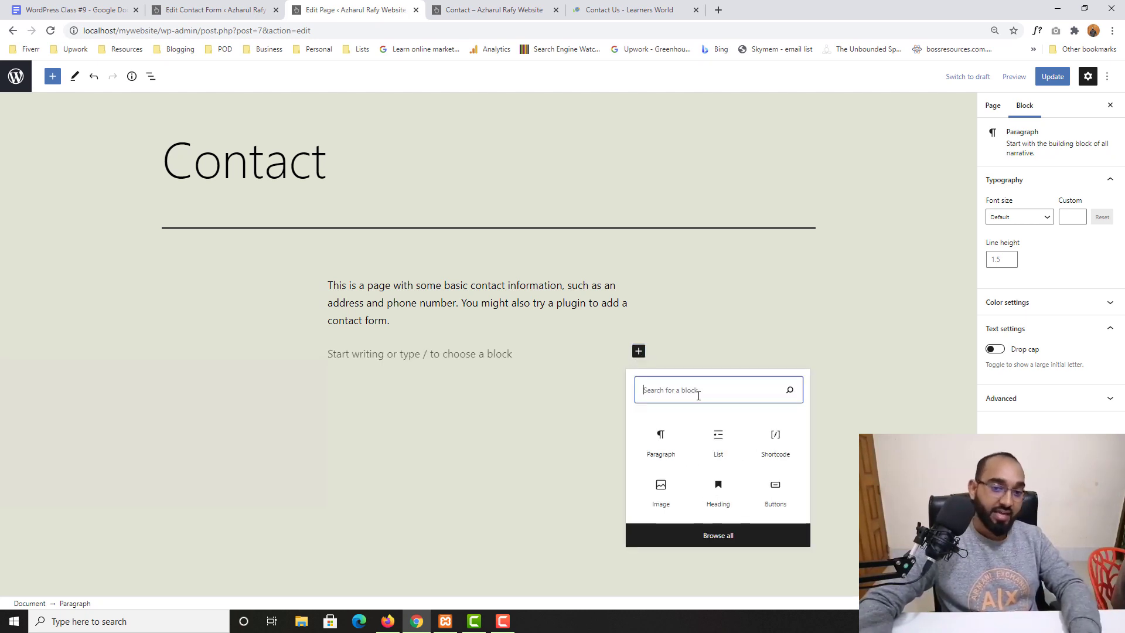
pyautogui.write('sho')
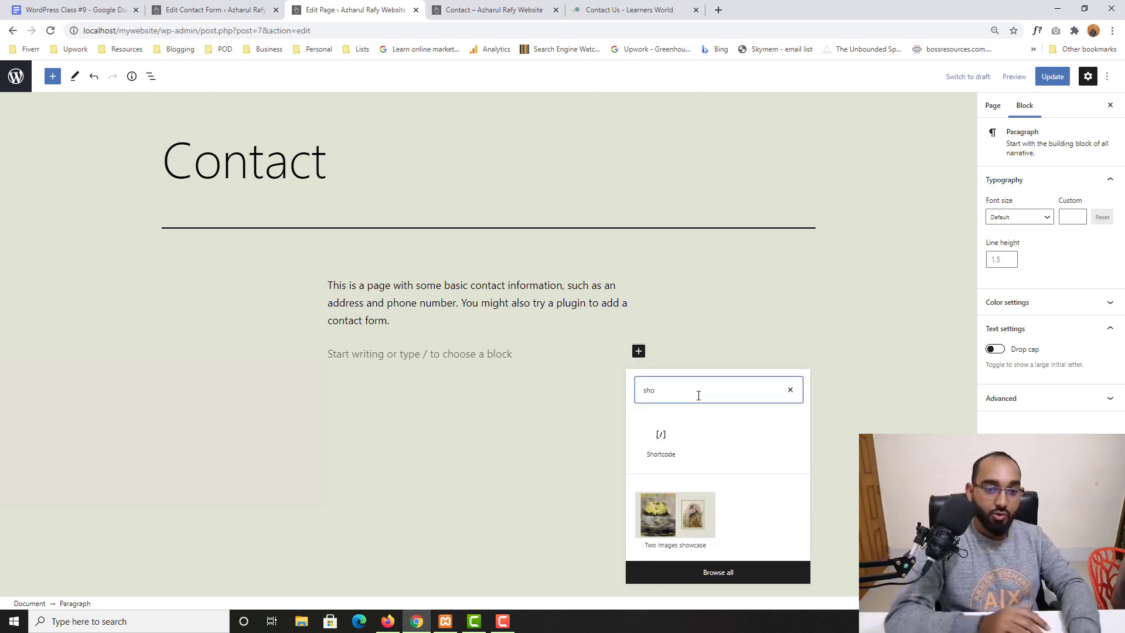
pyautogui.click(665, 447)
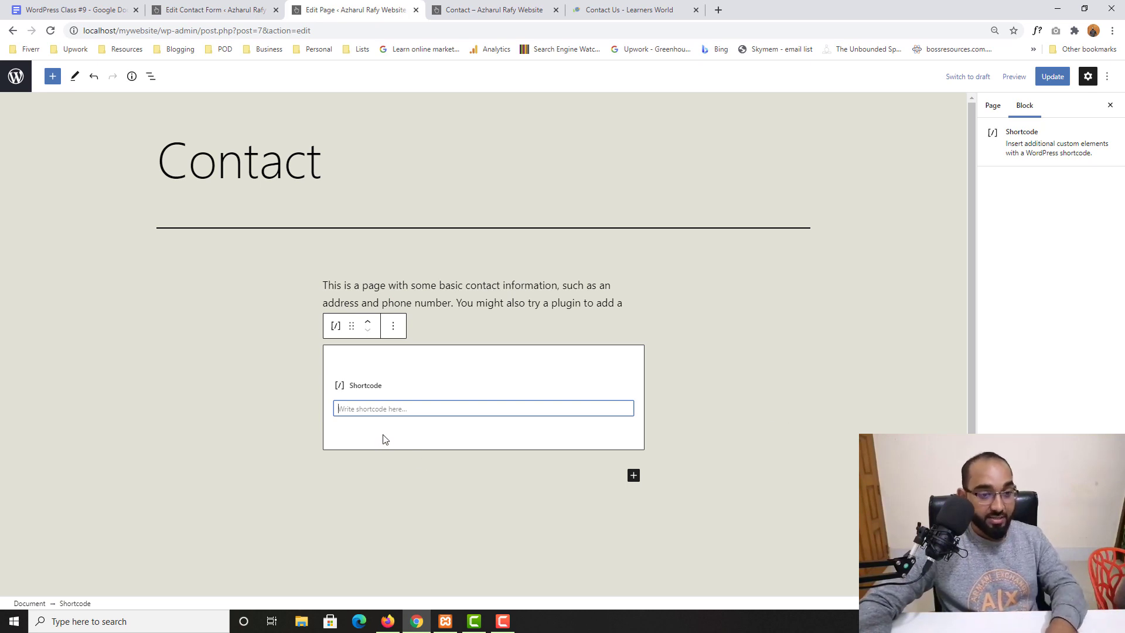
pyautogui.hotkey('ctrl', 'v')
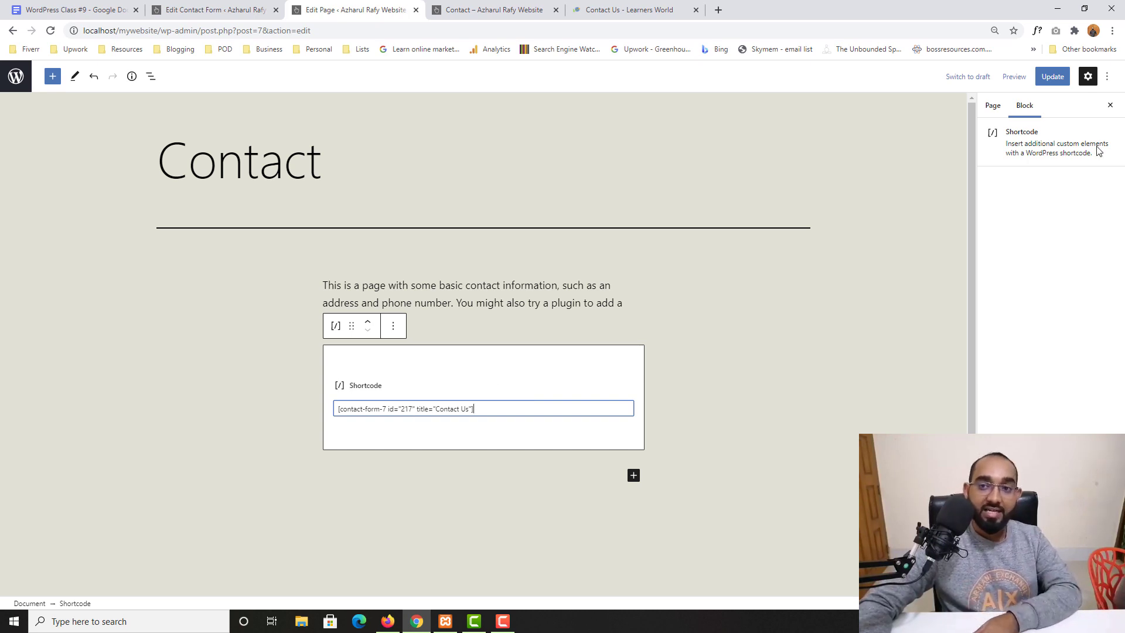
pyautogui.click(1049, 82)
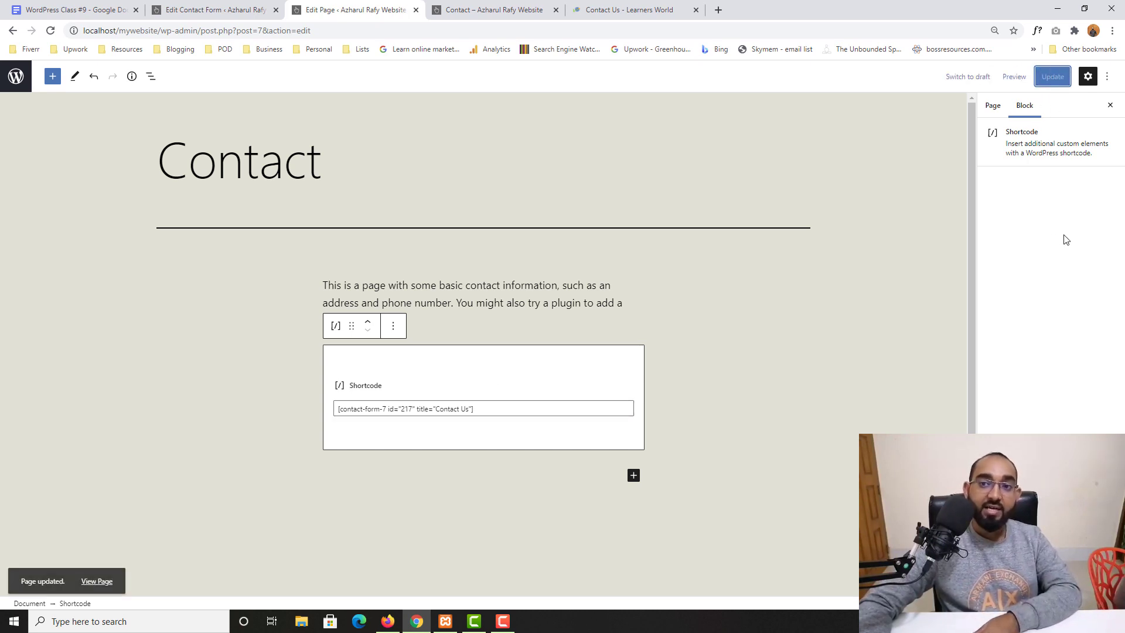
# - View the published Contact page and examine the embedded form's name, email, subject and message fields and its Submit button
pyautogui.click(97, 574)
pyautogui.scroll(-3, 267, 358)
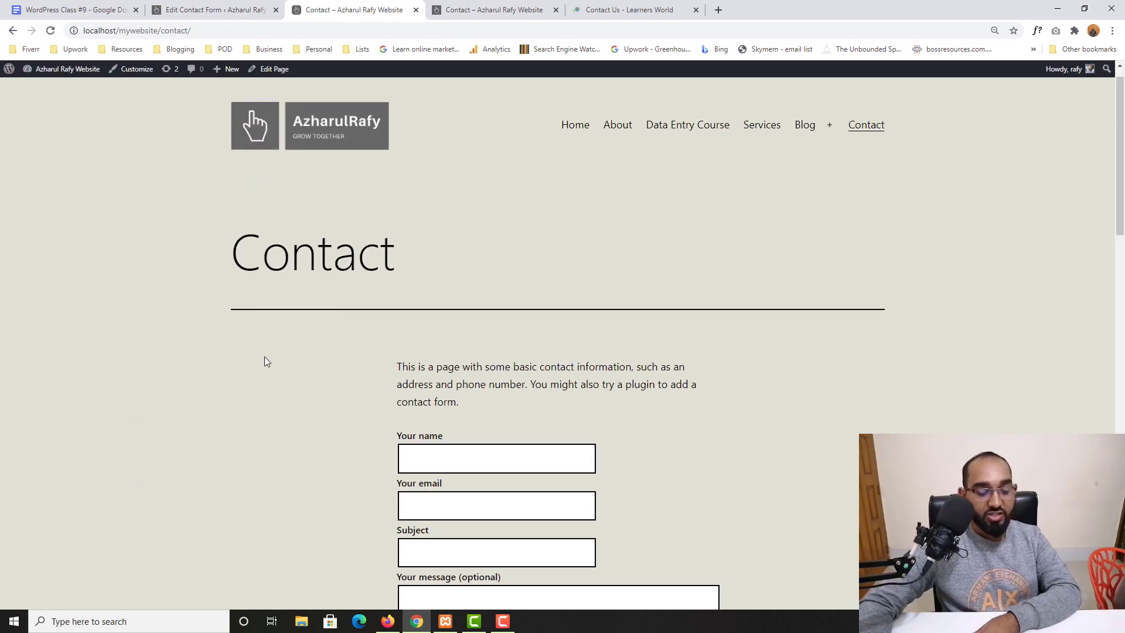
pyautogui.scroll(-2, 354, 349)
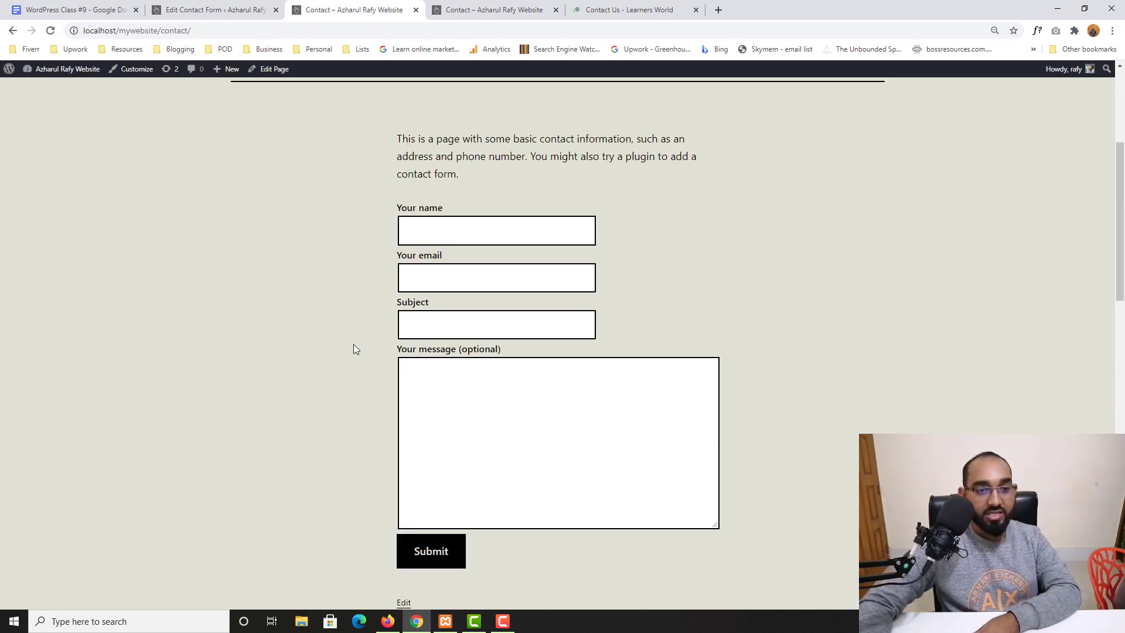
pyautogui.scroll(-1, 539, 365)
pyautogui.scroll(3, 700, 340)
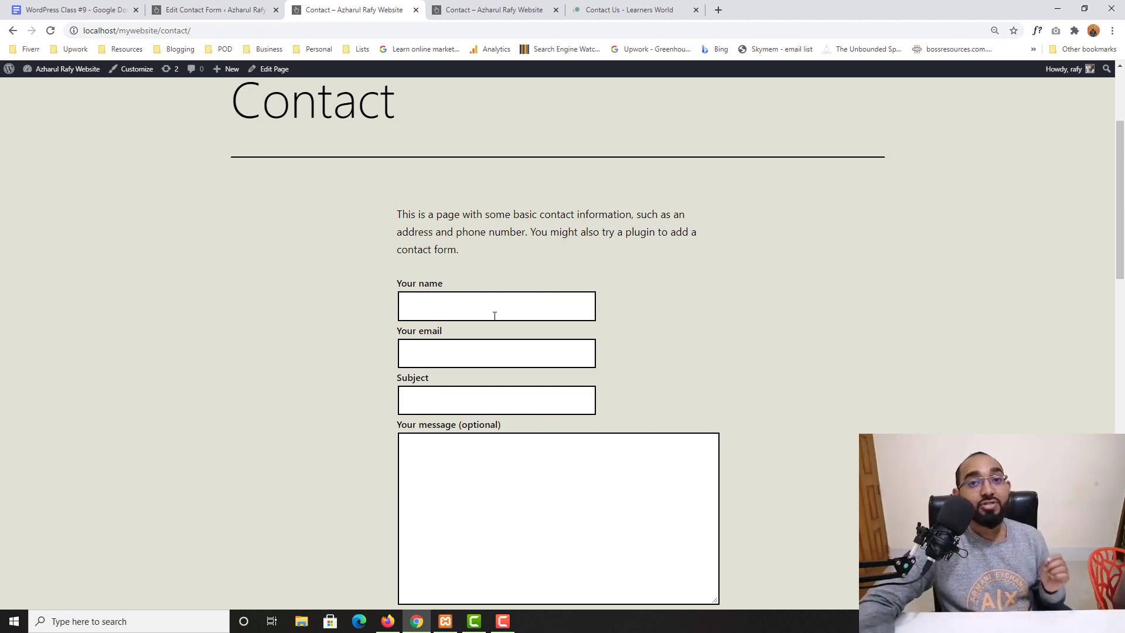
pyautogui.scroll(-2, 357, 317)
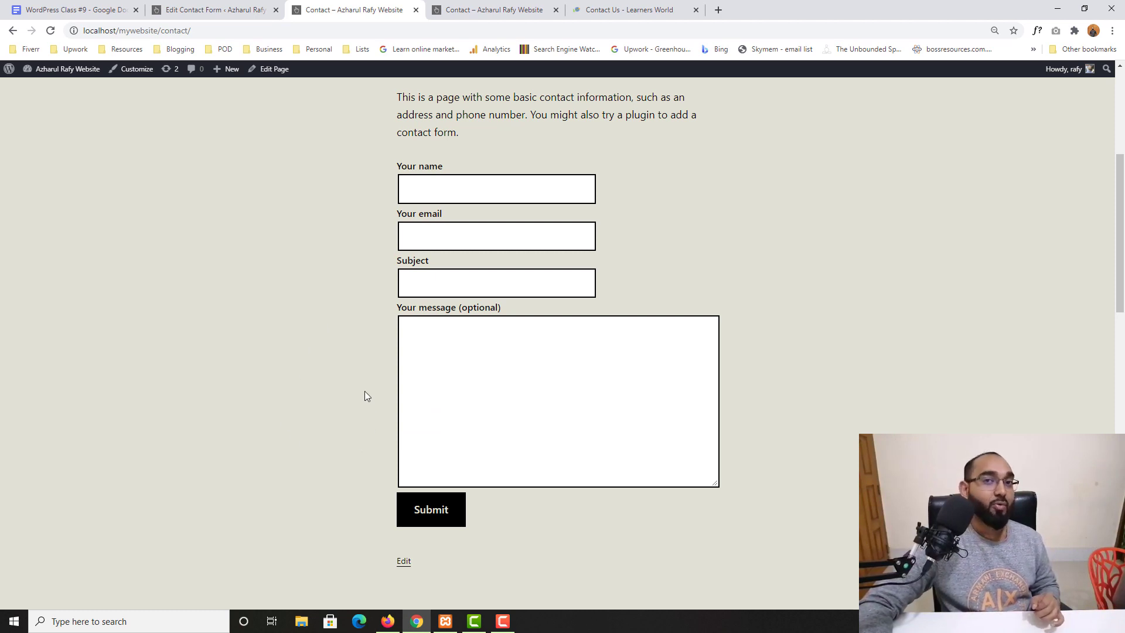
pyautogui.scroll(3, 381, 388)
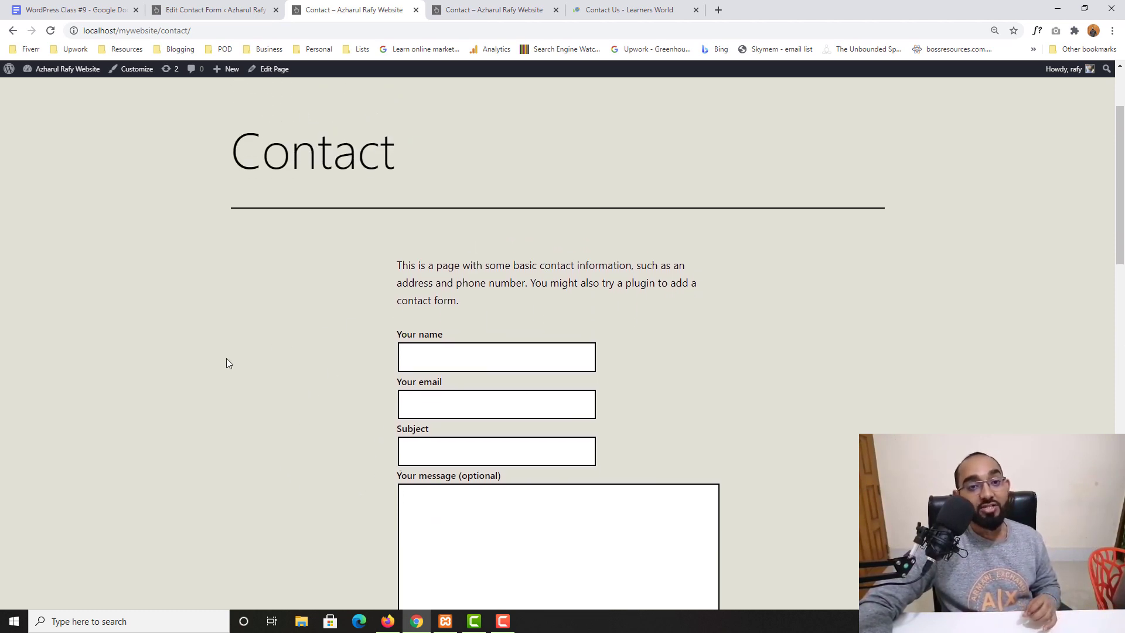
pyautogui.scroll(-2, 227, 362)
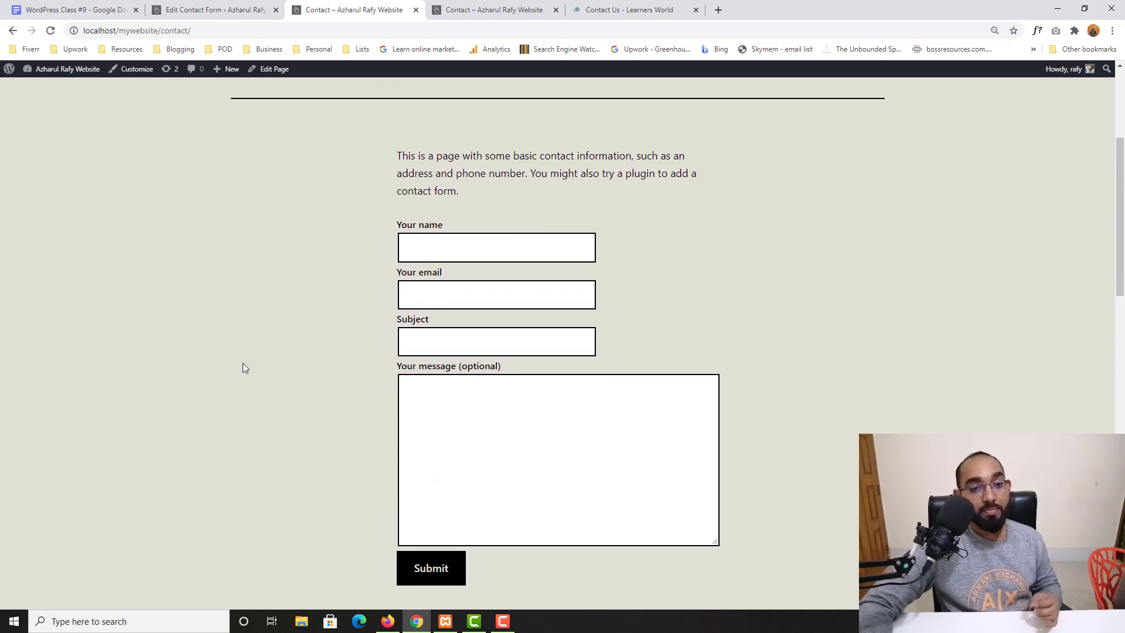
pyautogui.click(462, 243)
pyautogui.click(227, 303)
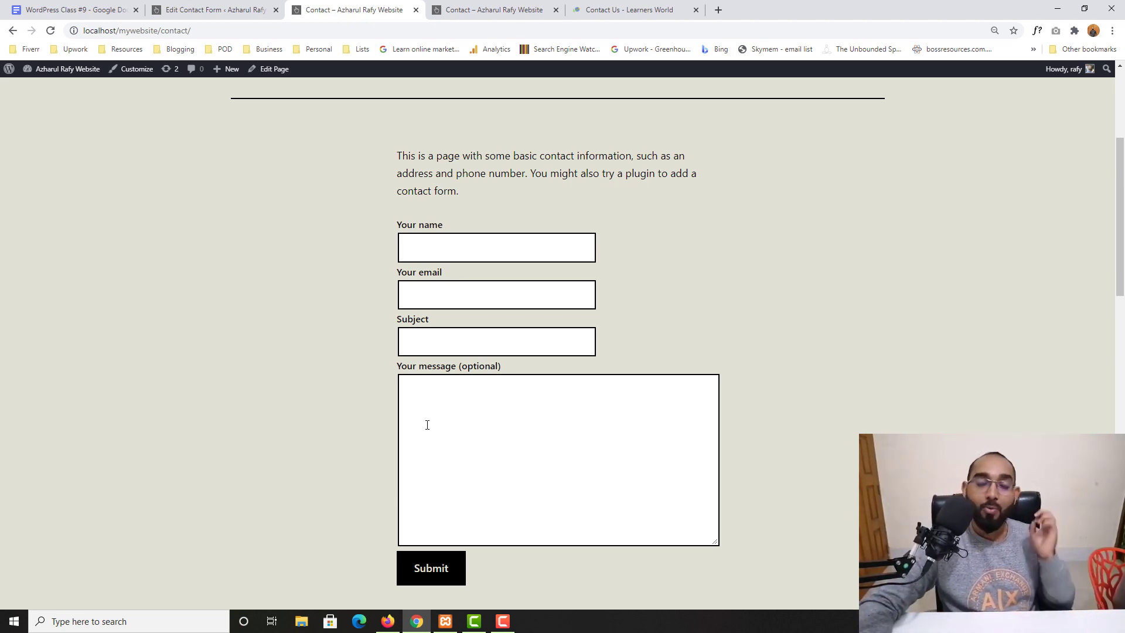
pyautogui.scroll(1, 427, 425)
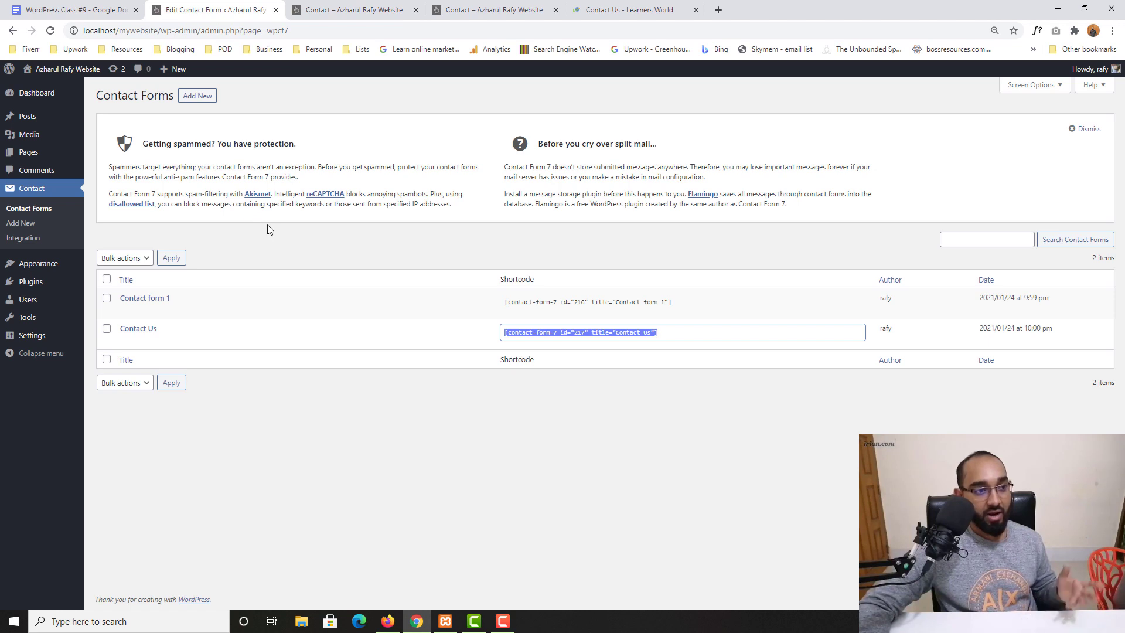
# - Return to the dashboard and open the popular plugins available for installation
pyautogui.moveTo(23, 288)
pyautogui.click(103, 287)
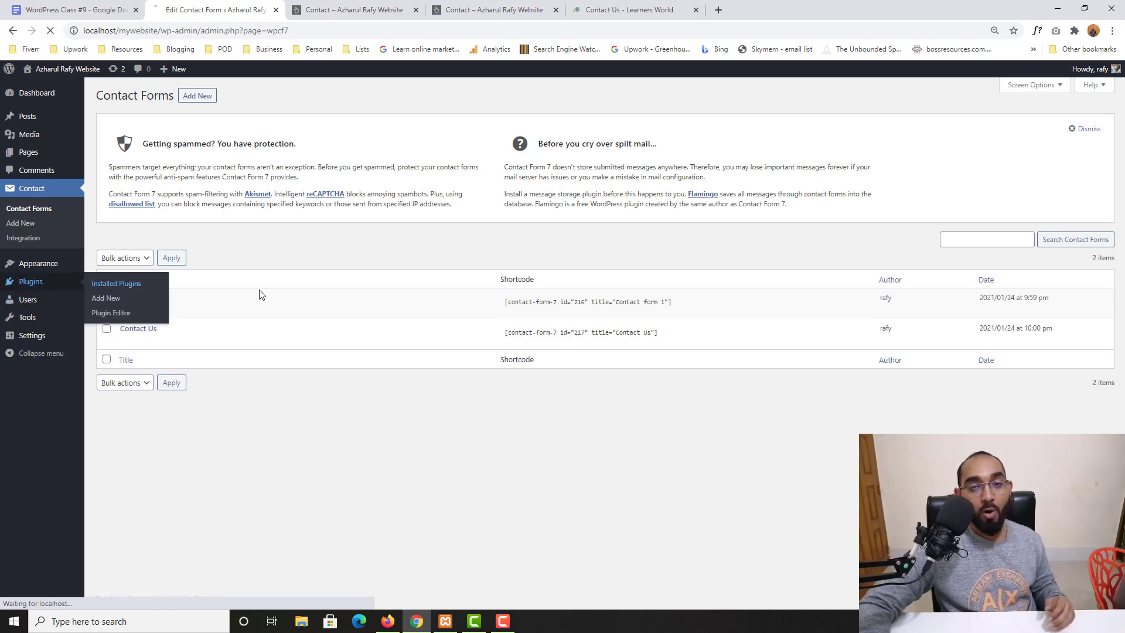
pyautogui.click(154, 97)
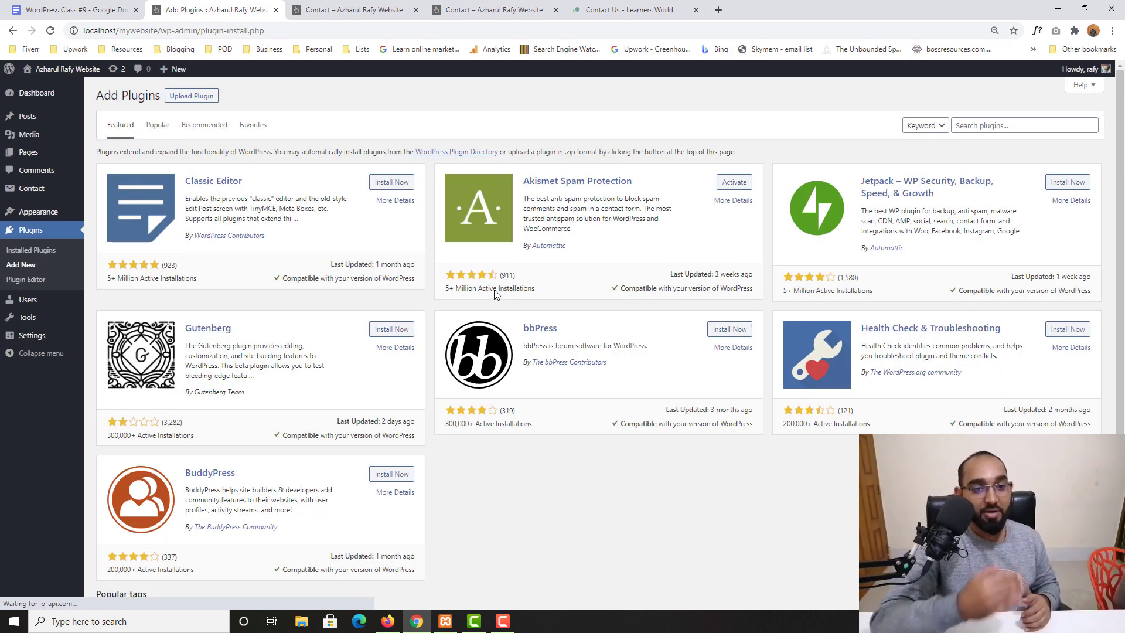
pyautogui.click(157, 125)
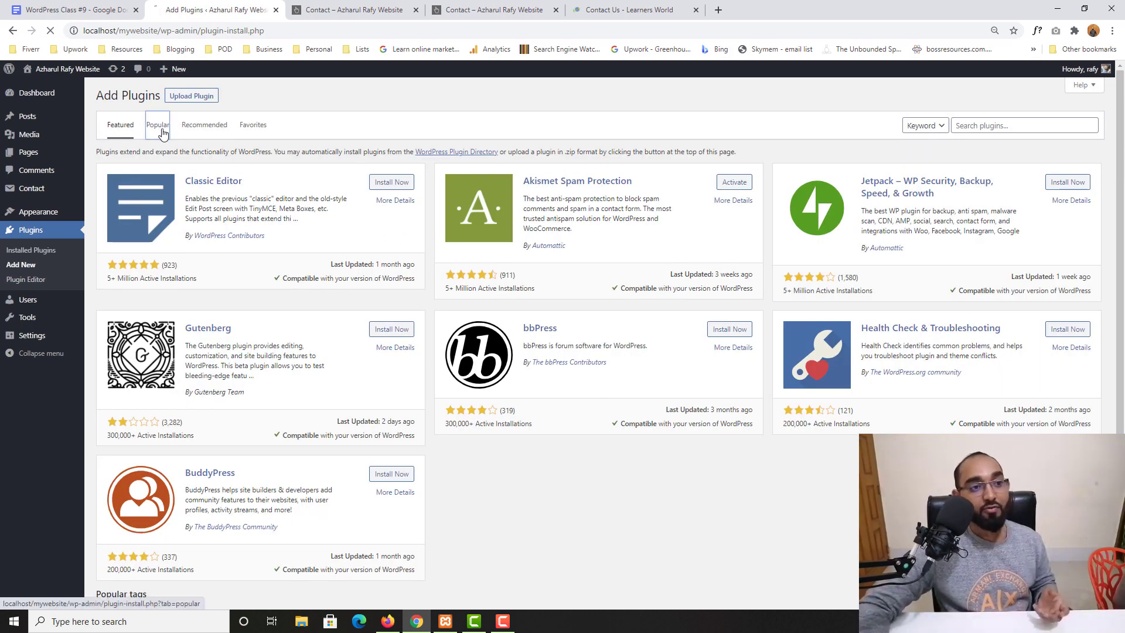